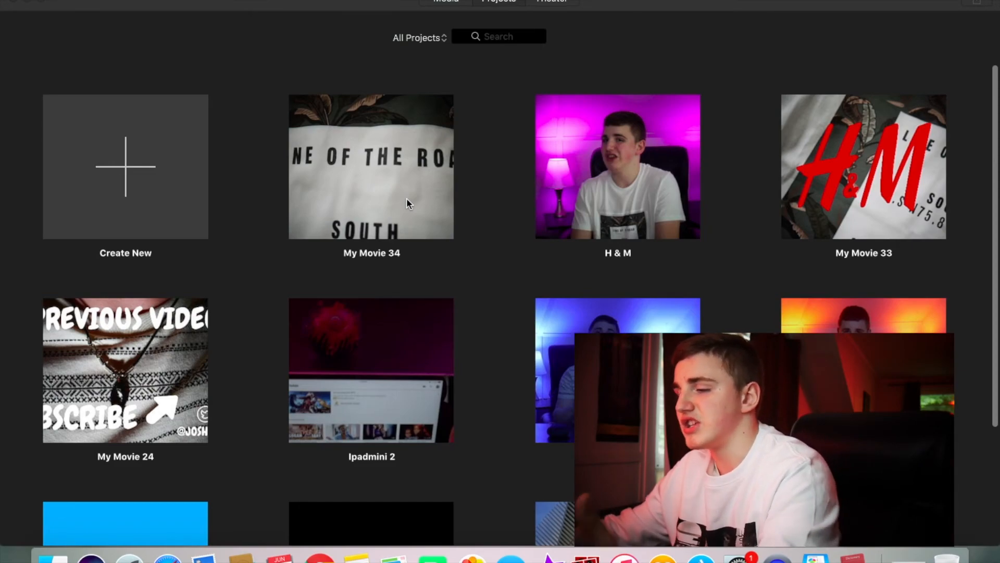
- Review the timelines of the My Movie 34 and My Movie 33 projects and return to the project list
left_click(337, 179)
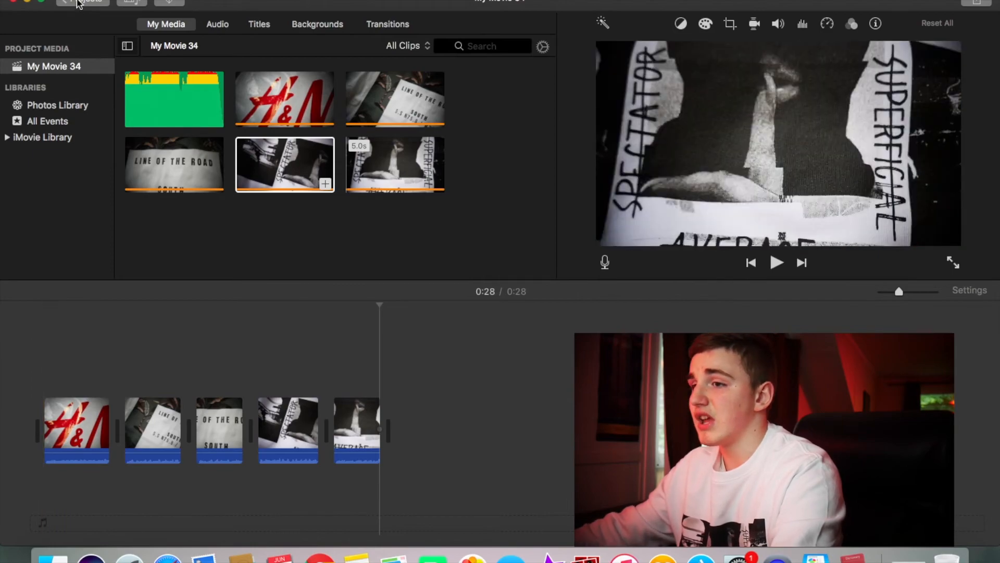
left_click(81, 3)
double_click(900, 217)
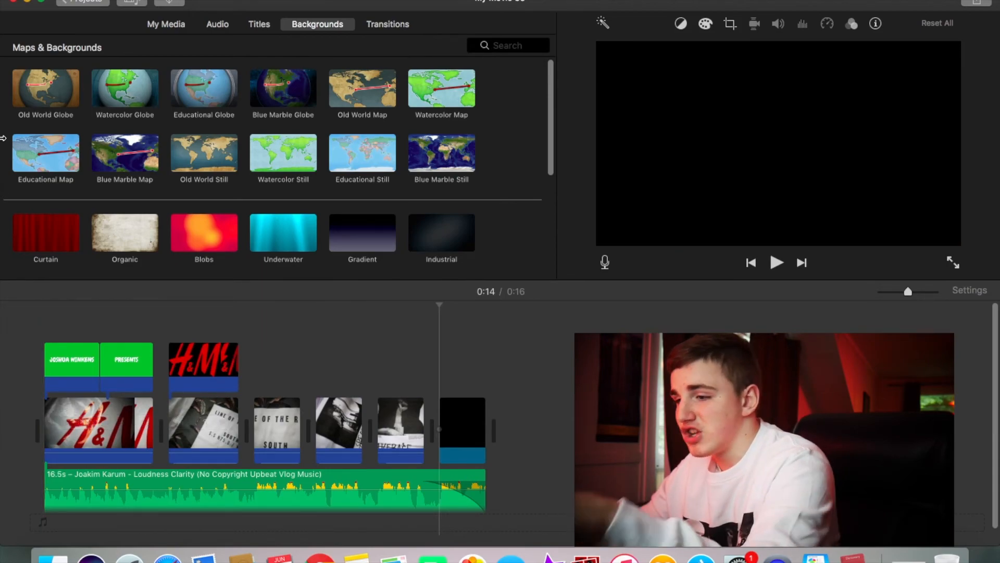
left_click(87, 2)
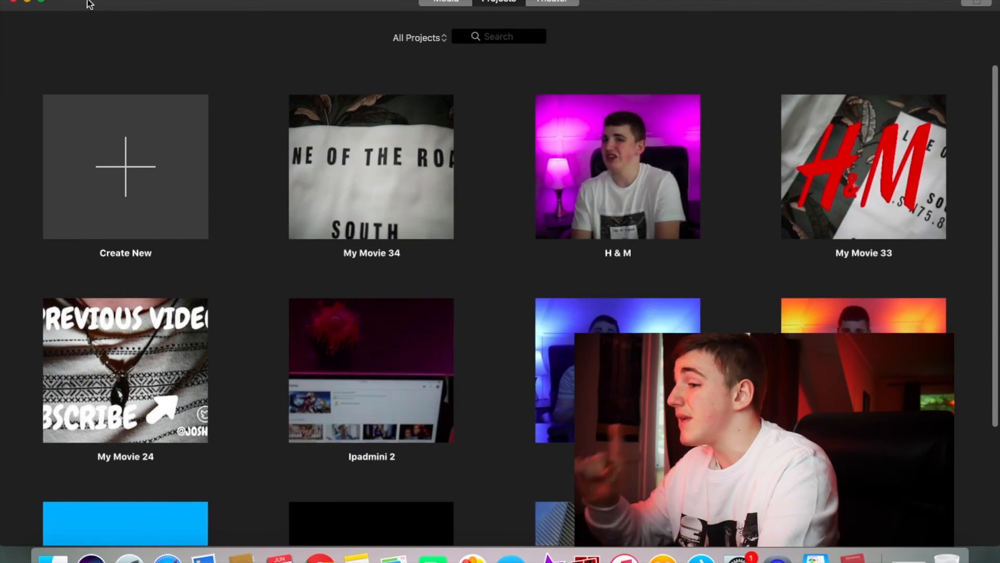
- Open the My Movie 34 project for editing, leaving the import window without importing anything
double_click(398, 151)
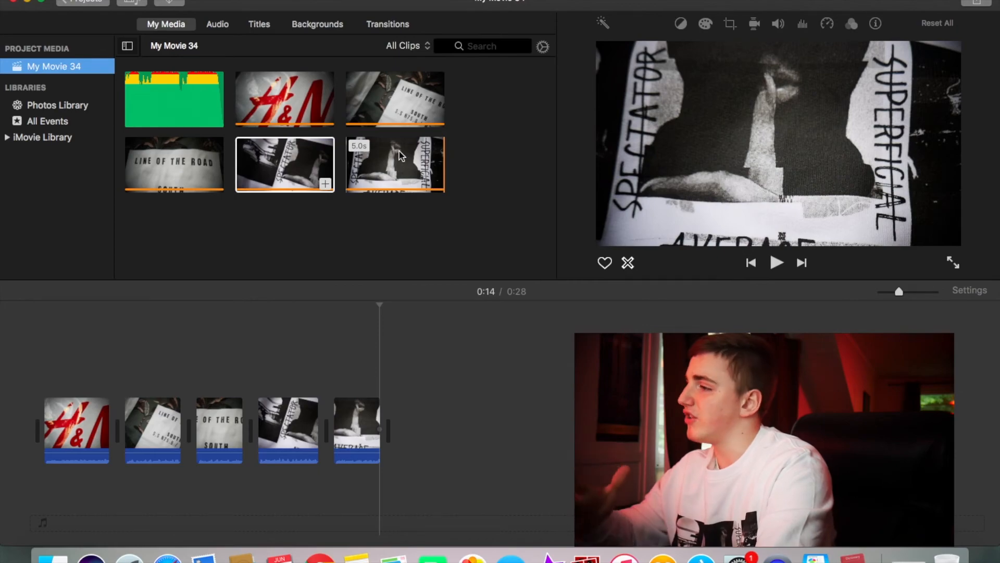
left_click(170, 2)
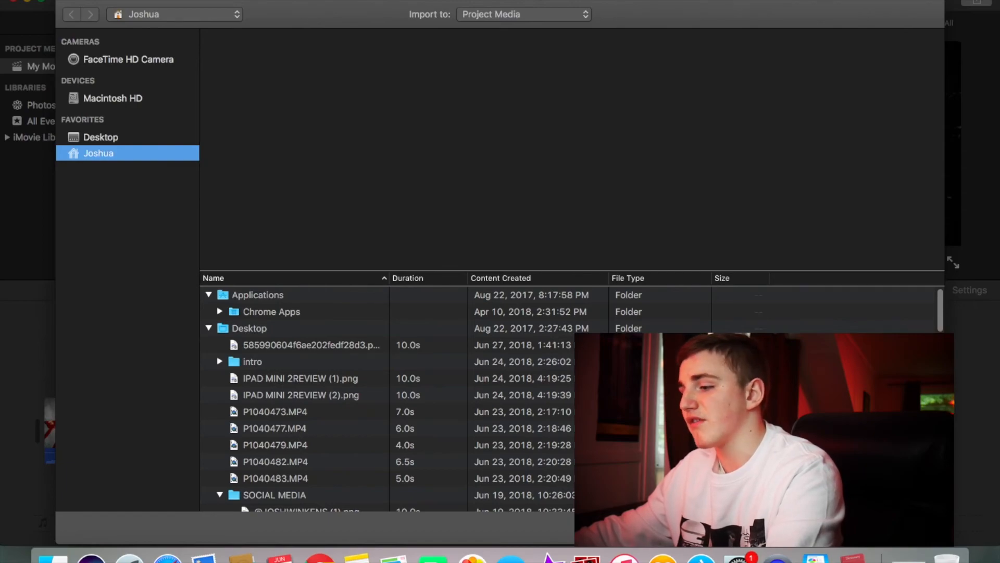
key("Escape")
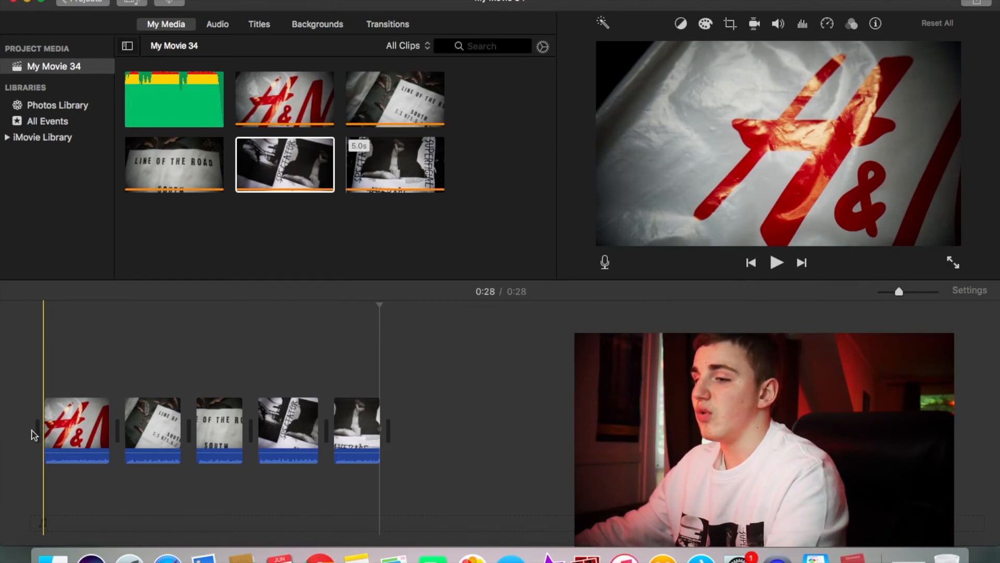
- Mute the audio of all five video clips in the timeline one by one
left_click(71, 437)
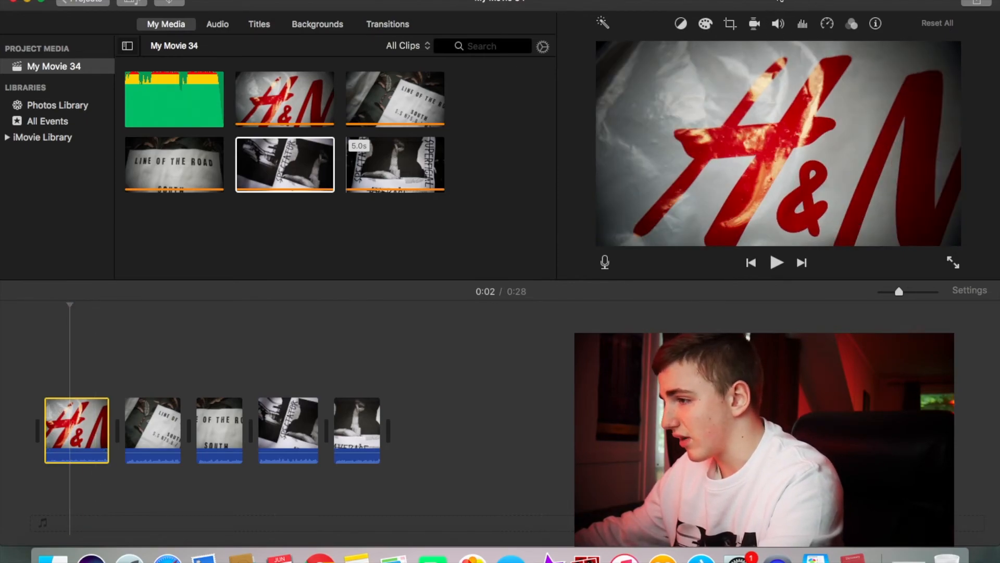
left_click(778, 24)
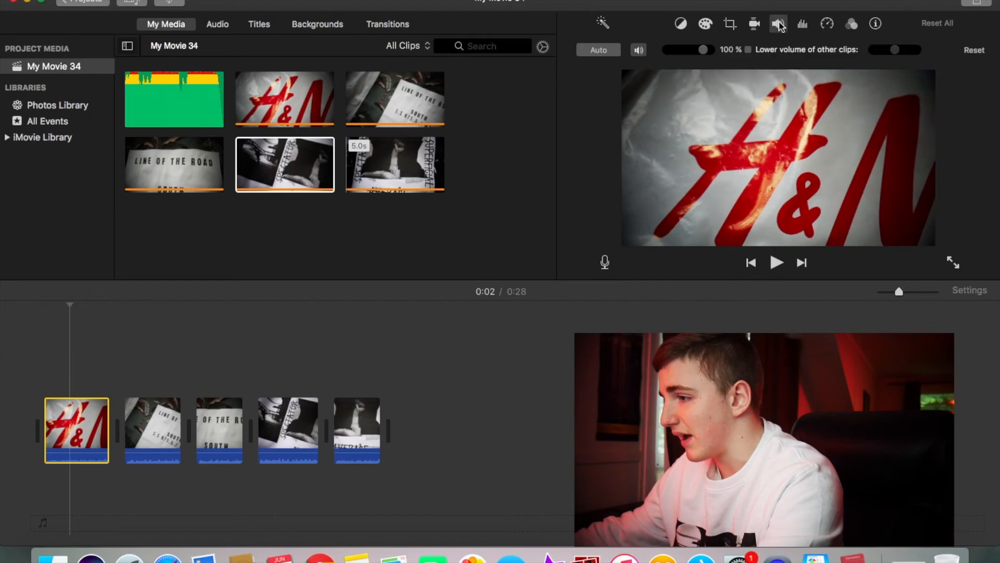
left_click(637, 50)
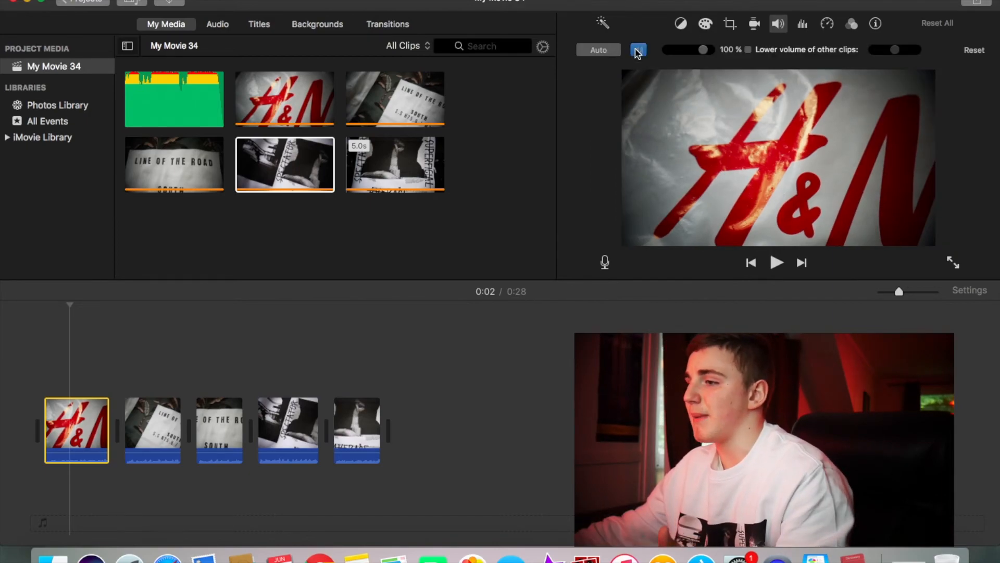
left_click(139, 427)
left_click(638, 50)
left_click(223, 432)
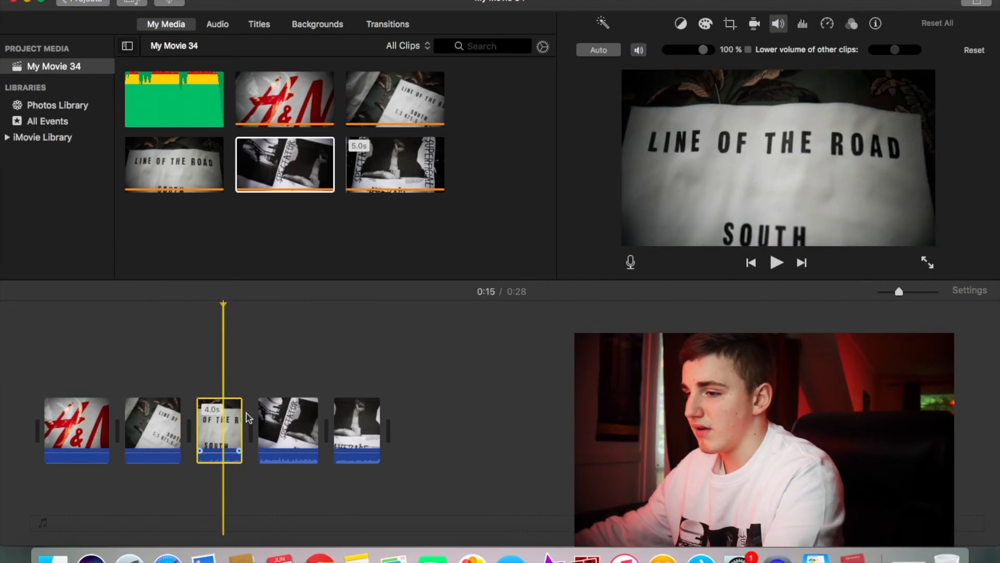
left_click(638, 50)
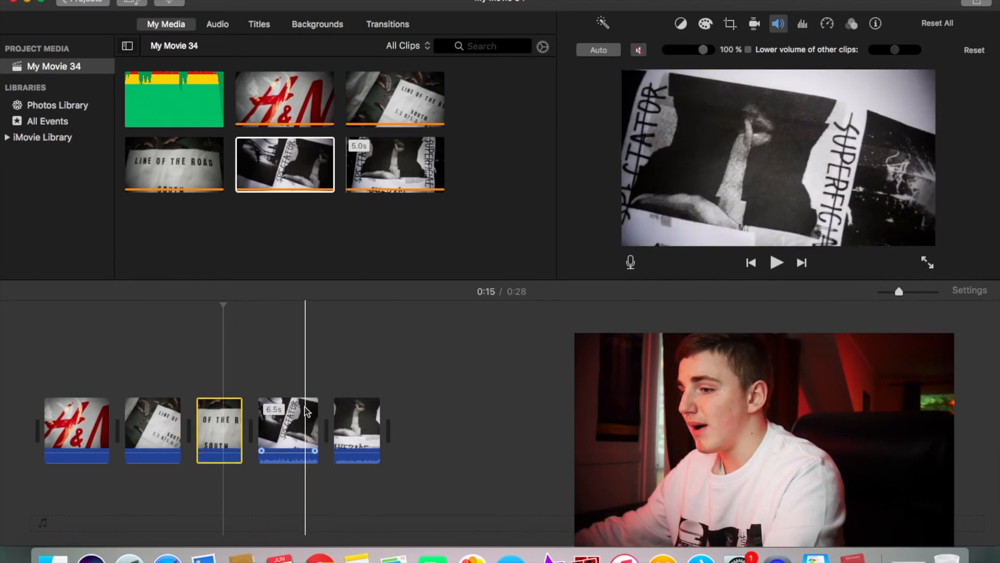
left_click(302, 430)
left_click(639, 50)
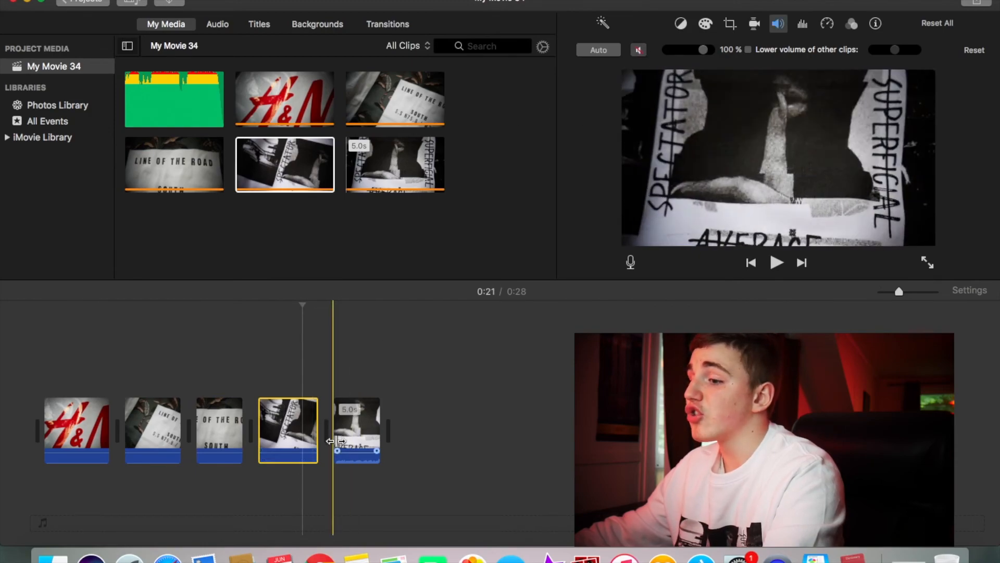
left_click(344, 438)
left_click(638, 51)
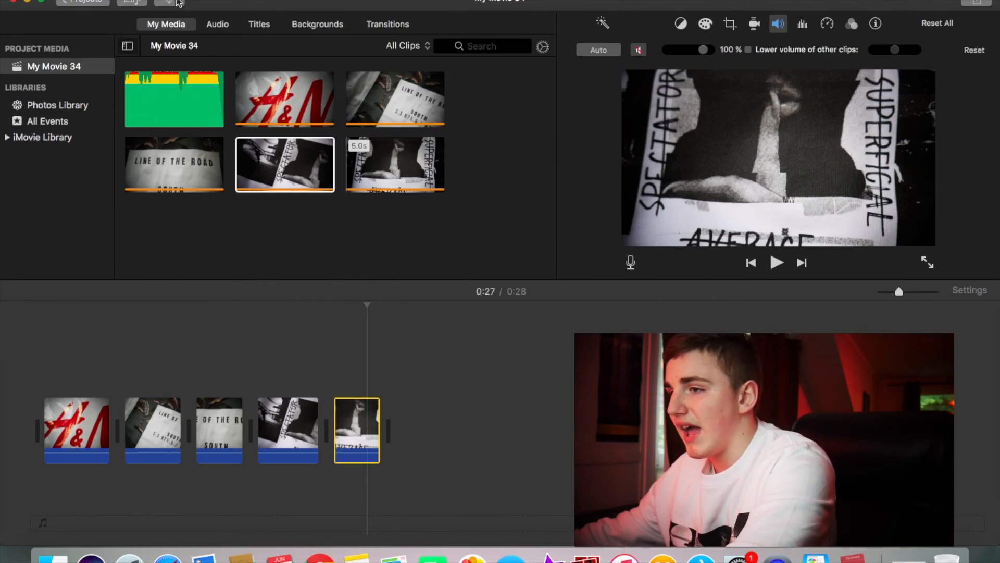
- Import IPAD MINI 2REVIEW (1).png and IPAD MINI 2REVIEW (2).png from the Desktop into the project media
left_click(176, 2)
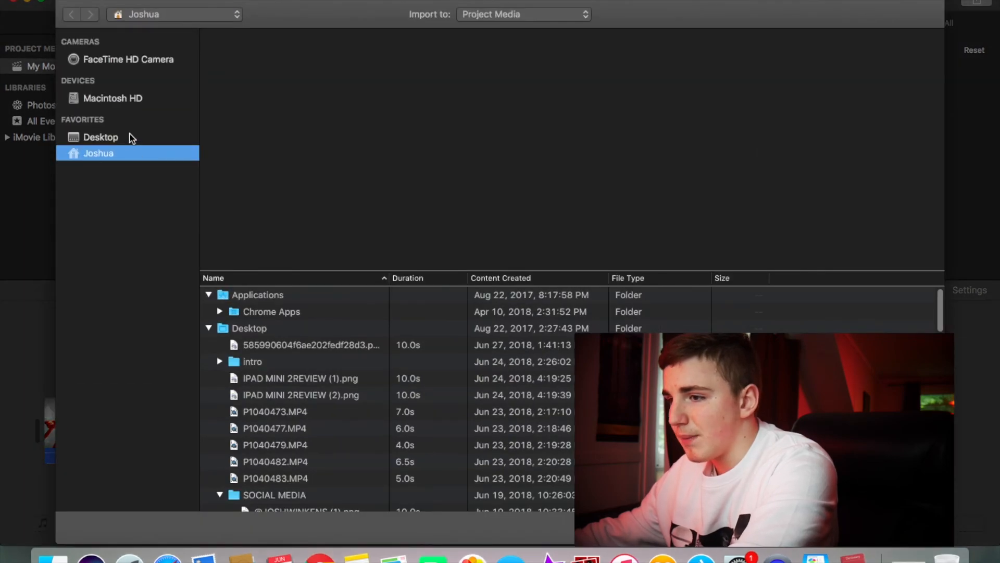
left_click(130, 138)
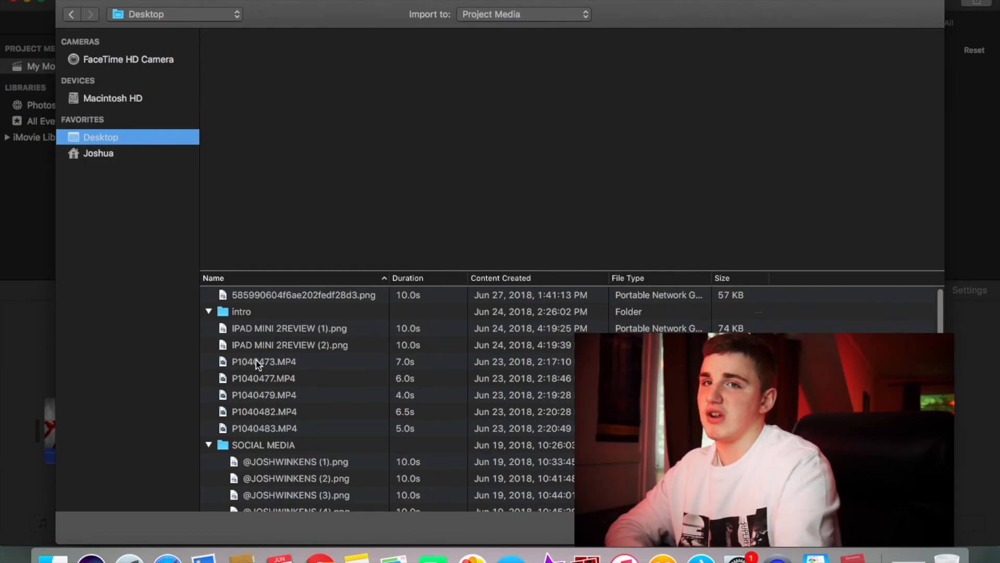
left_click(278, 327)
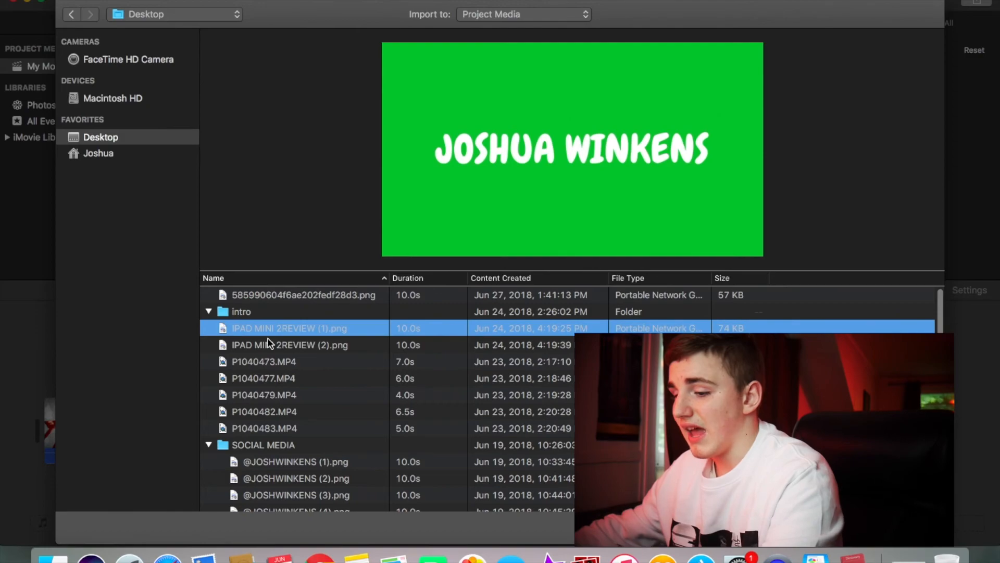
left_click(268, 341, "shift")
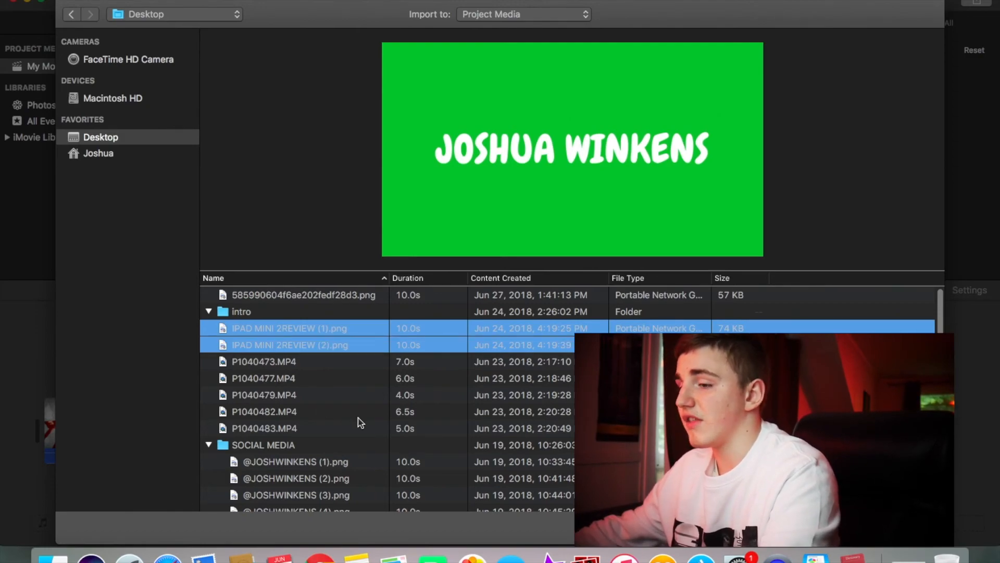
left_click(905, 527)
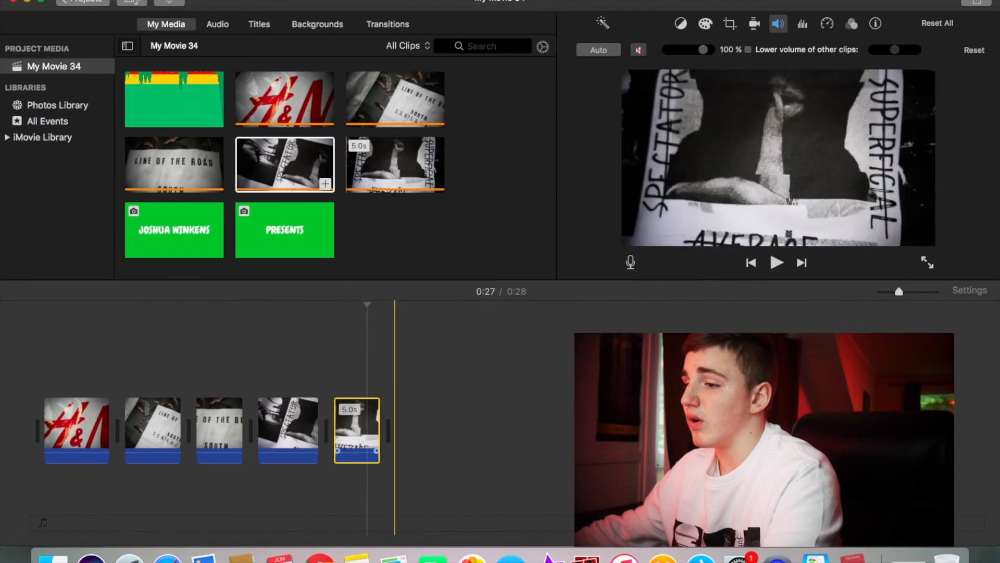
- Trim the end of the first H&M clip in the timeline so it lasts about 3.4 s
left_click_drag(913, 292, 917, 291)
left_click_drag(732, 540, 239, 552)
left_click_drag(914, 293, 907, 295)
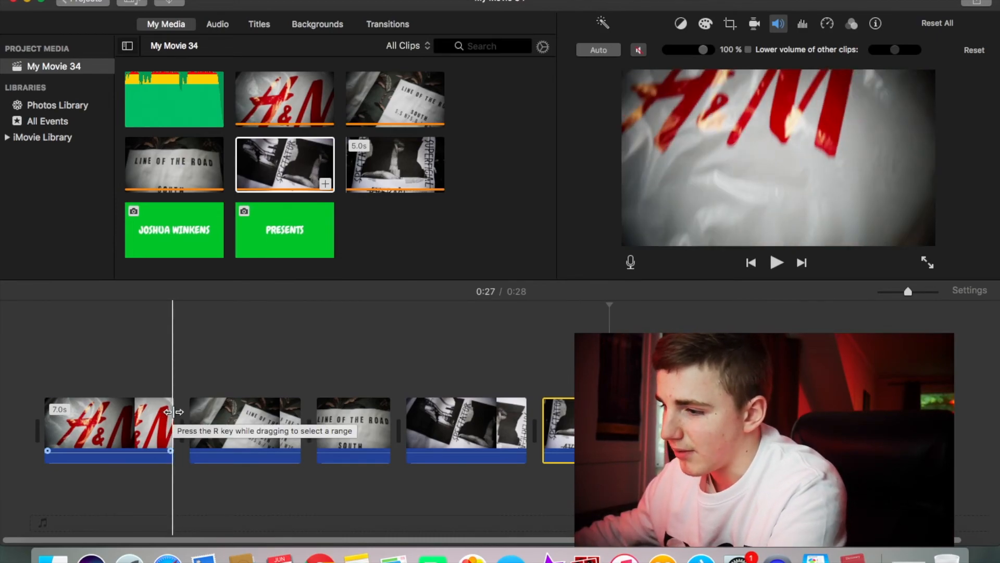
left_click_drag(172, 412, 162, 412)
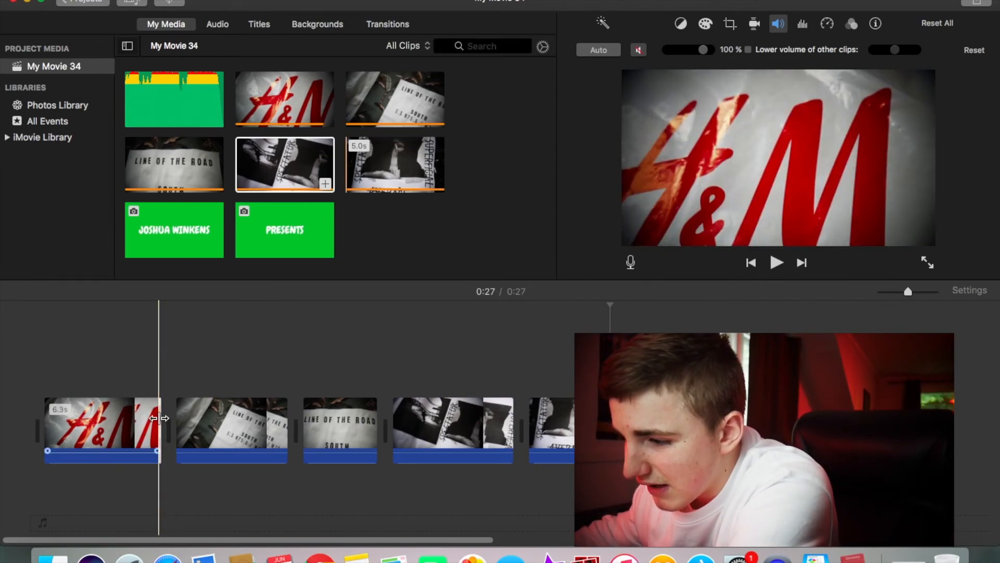
left_click_drag(160, 419, 99, 422)
left_click_drag(103, 421, 104, 422)
- Shorten the second, third, fourth and fifth timeline clips by trimming their ends
left_click(165, 422)
left_click_drag(229, 423, 177, 426)
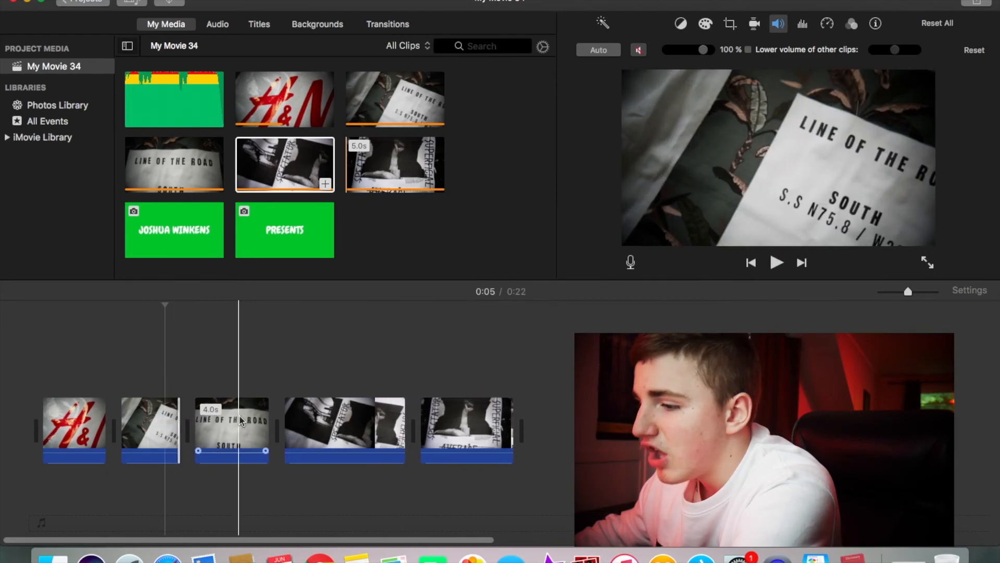
left_click(264, 425)
left_click_drag(266, 425, 245, 417)
left_click(357, 425)
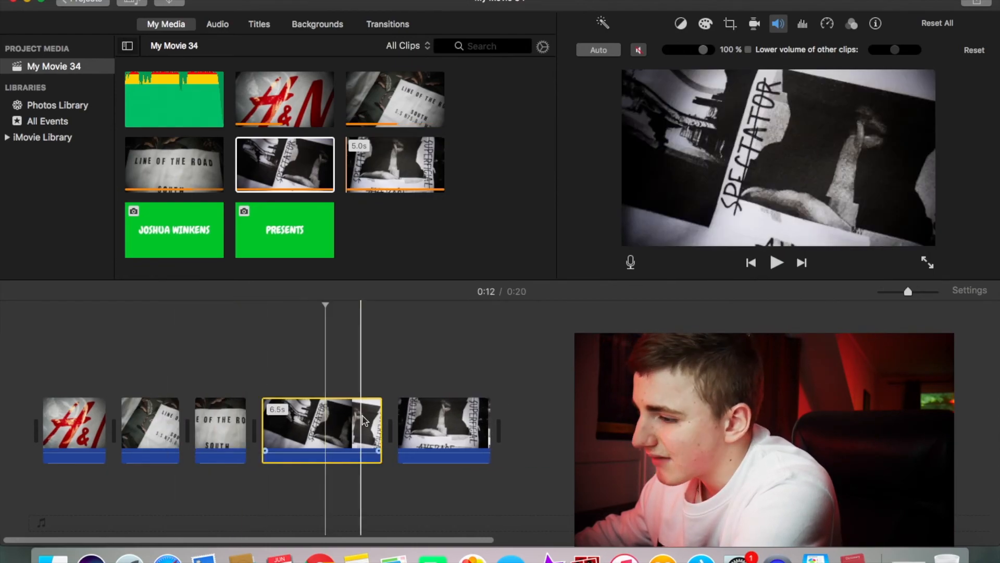
left_click_drag(379, 425, 328, 428)
left_click(394, 425)
left_click_drag(433, 413, 400, 422)
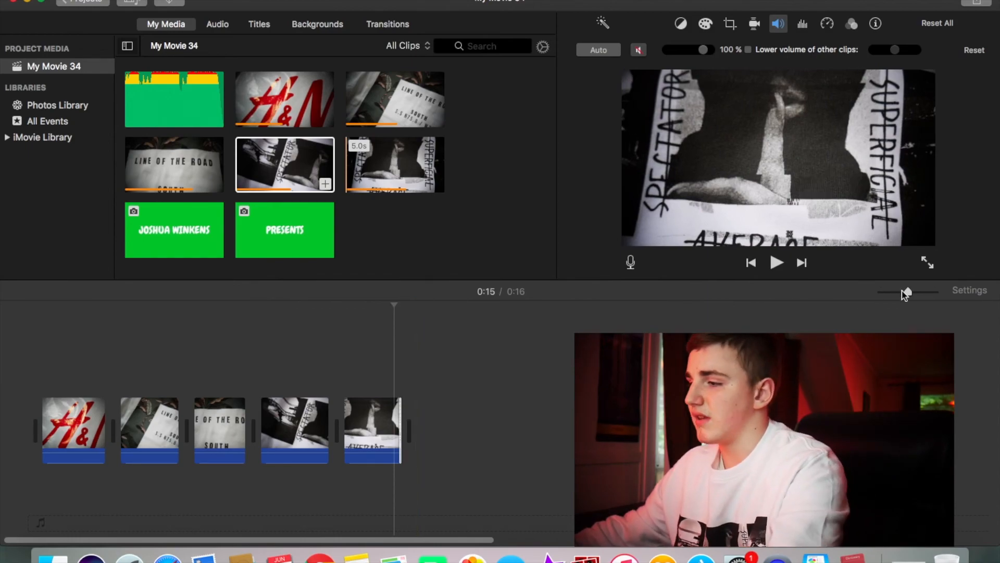
- Switch to Canva in the browser, look over the layouts and background colours for the green title design, and return to iMovie
left_click(927, 292)
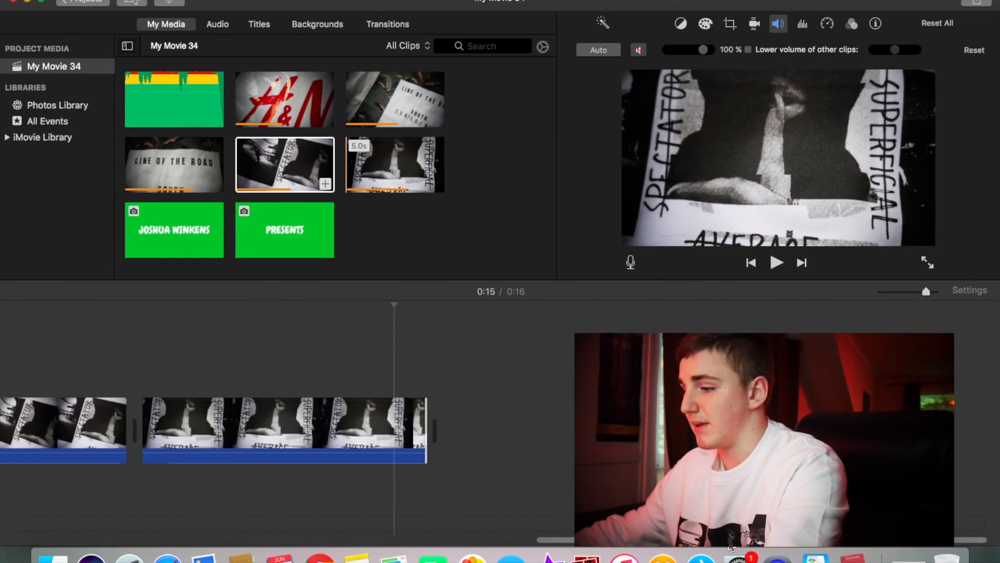
left_click_drag(729, 543, 124, 535)
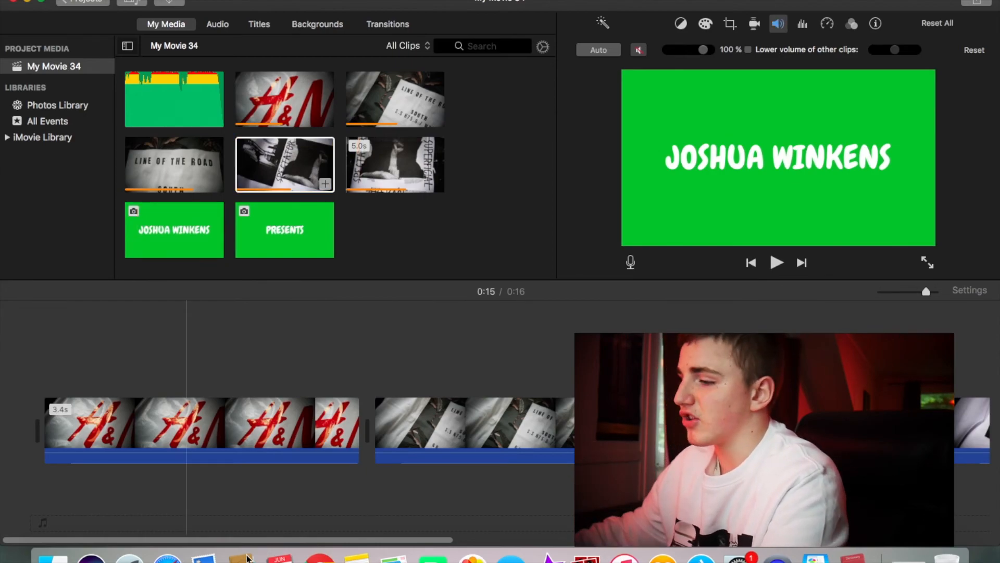
left_click(908, 556)
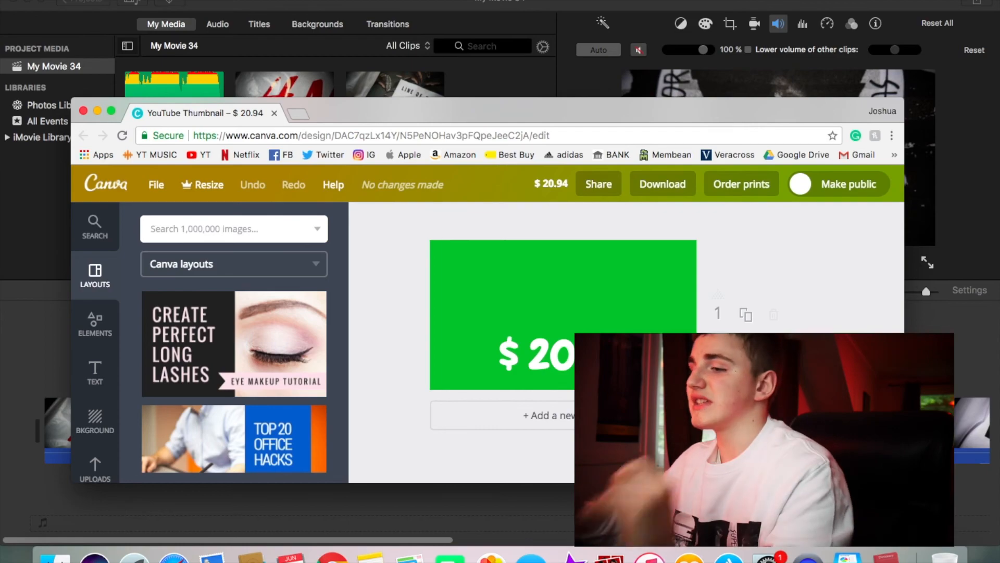
scroll(150, 382, "down", 3)
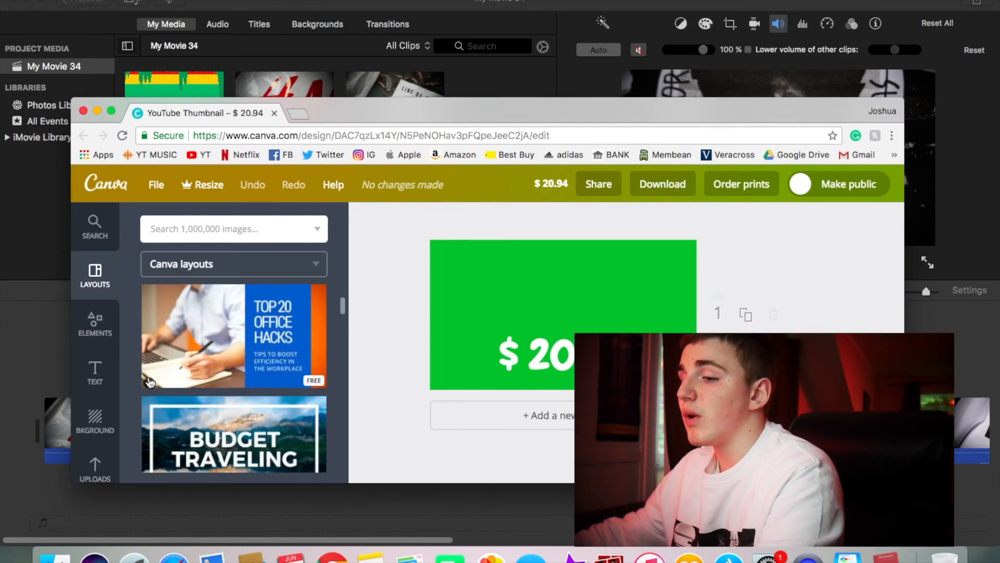
scroll(122, 352, "down", 5)
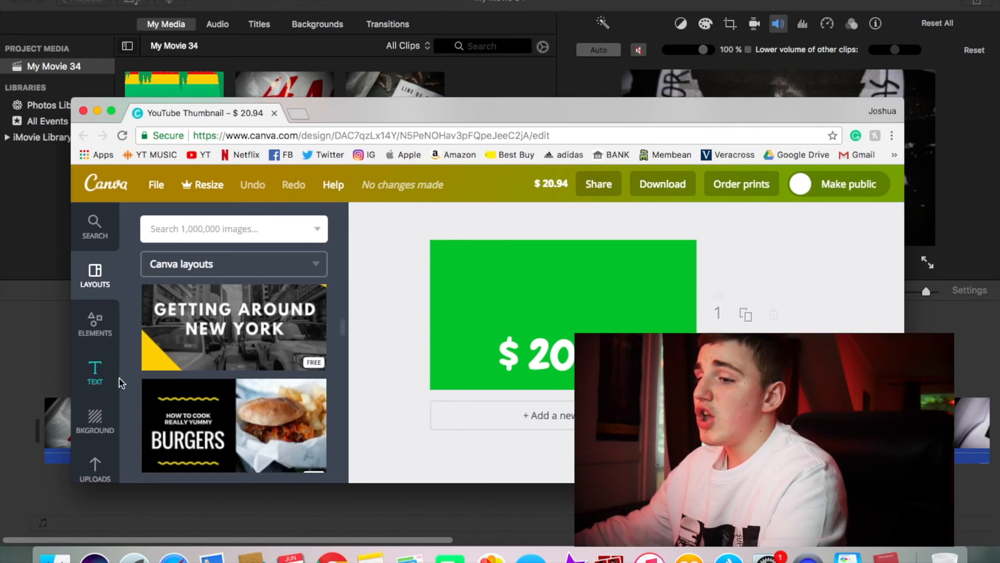
left_click(95, 421)
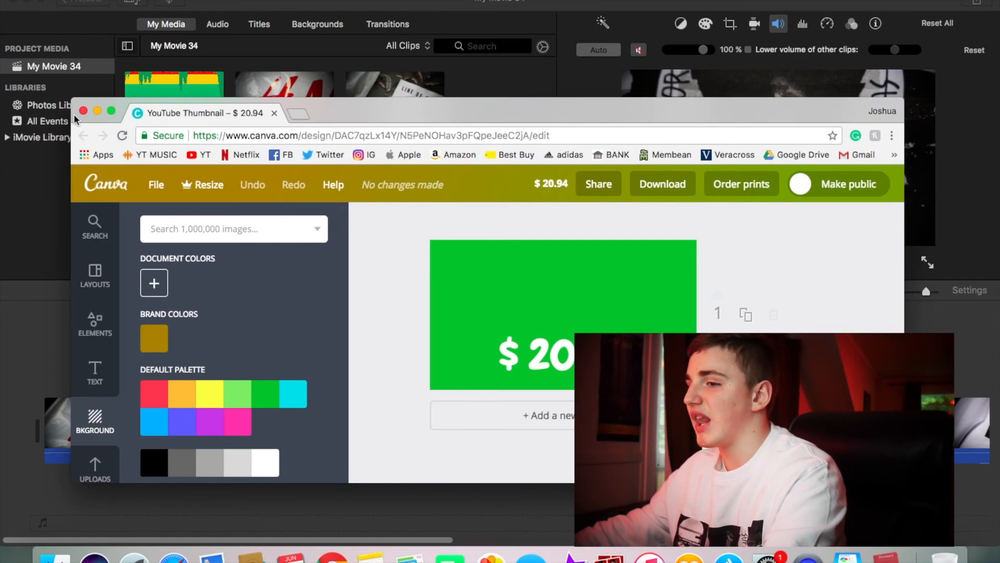
left_click(97, 110)
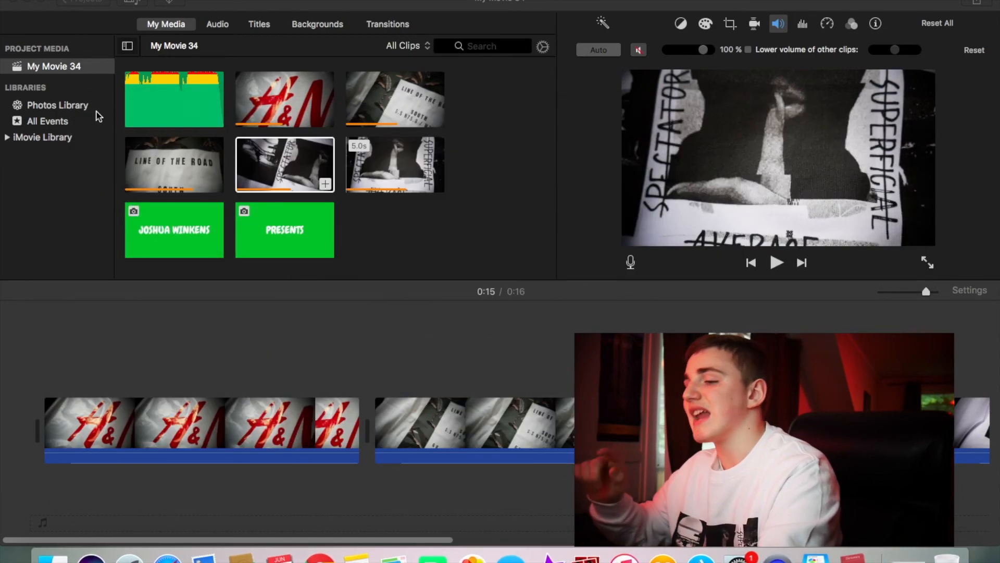
- Place the green name title image above the start of the first clip and trim it to about half that clip's length
left_click_drag(158, 244, 47, 361)
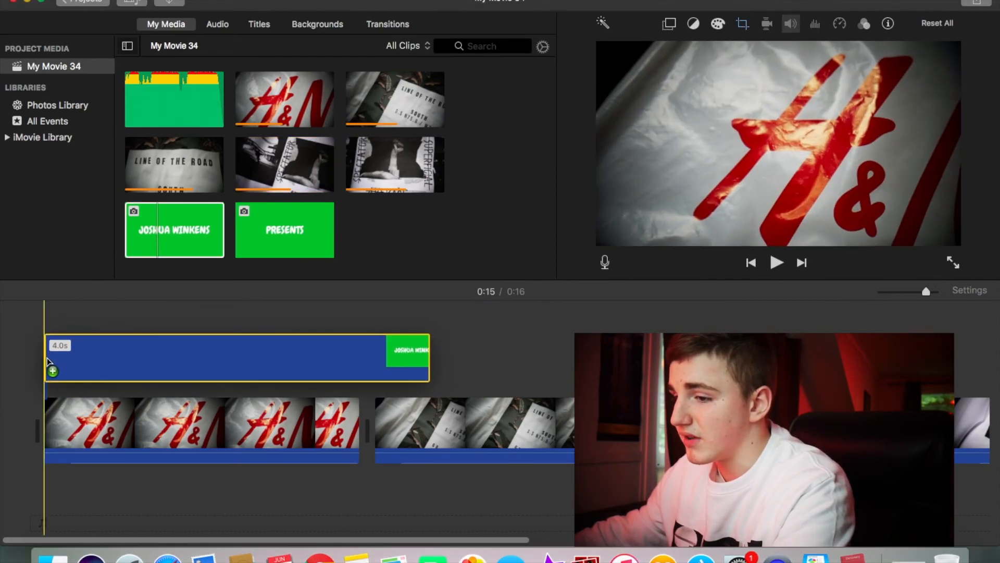
left_click(229, 359)
left_click_drag(429, 360, 207, 363)
- Add the PRESENTS image directly after the name title and trim it to about 1.6 s, ending with the first clip
left_click_drag(269, 232, 225, 365)
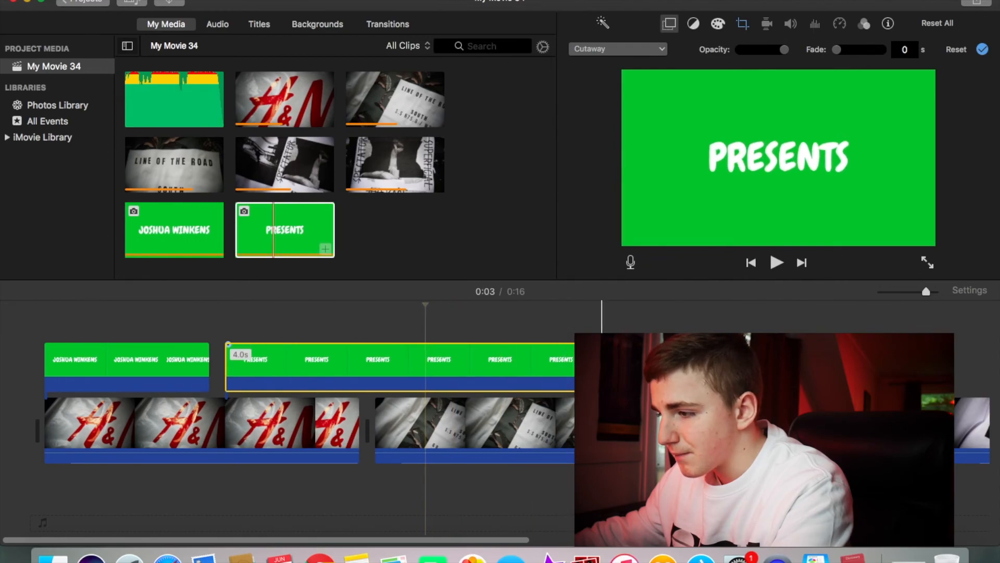
left_click_drag(590, 365, 360, 365)
left_click_drag(229, 370, 213, 366)
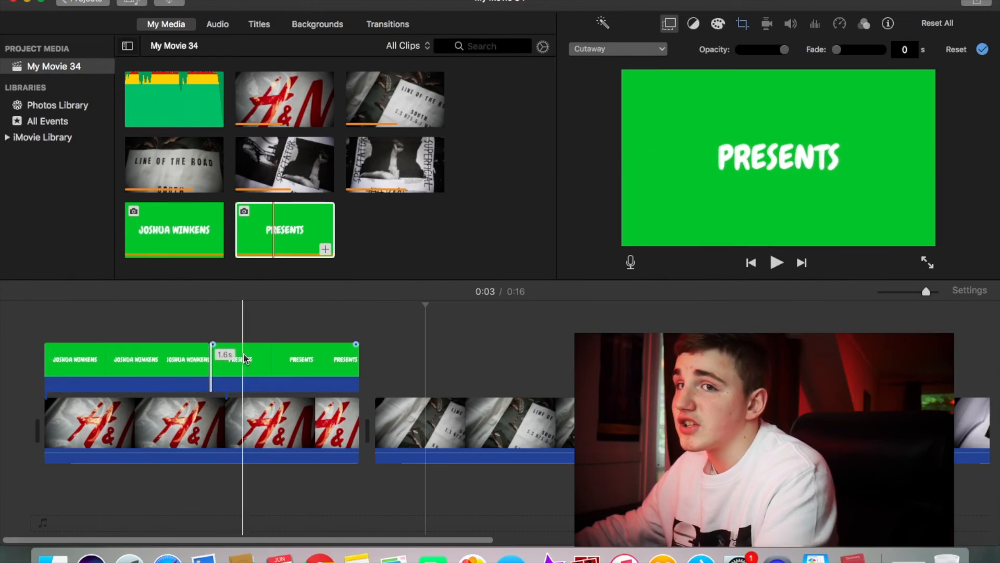
- Key out the green background of the name title with the Green/Blue Screen overlay and set its crop style to Fit
left_click(158, 366)
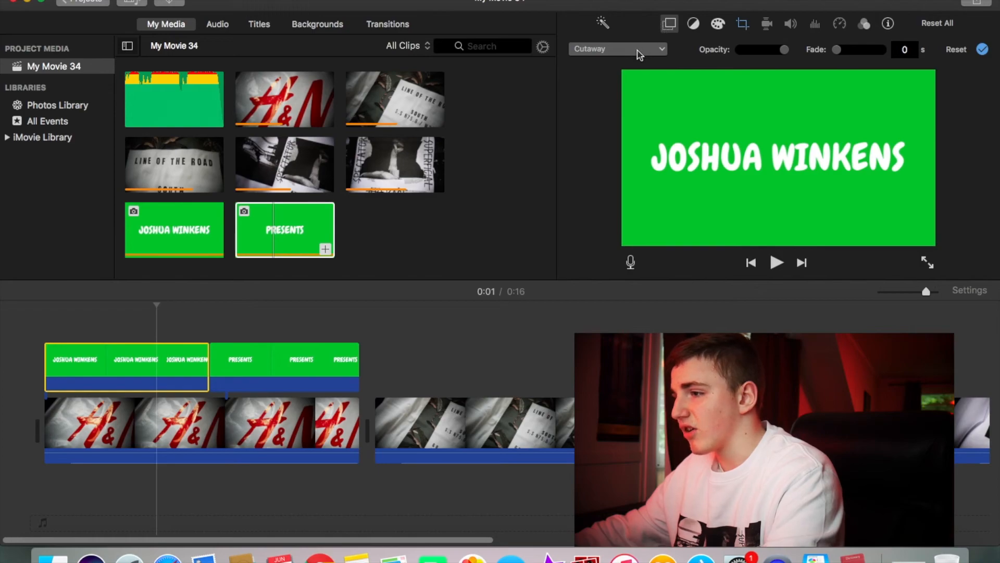
left_click(641, 50)
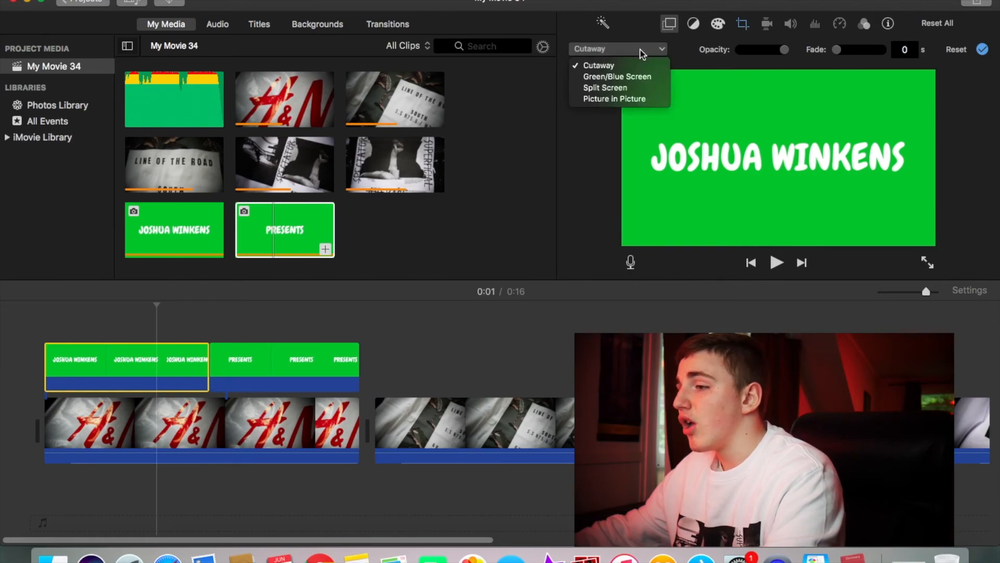
left_click(634, 77)
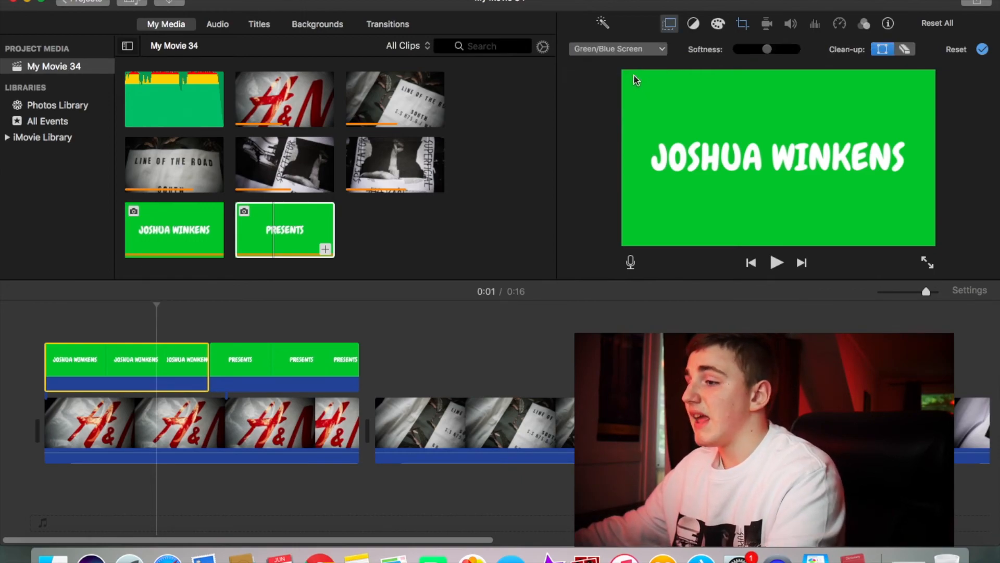
left_click(743, 24)
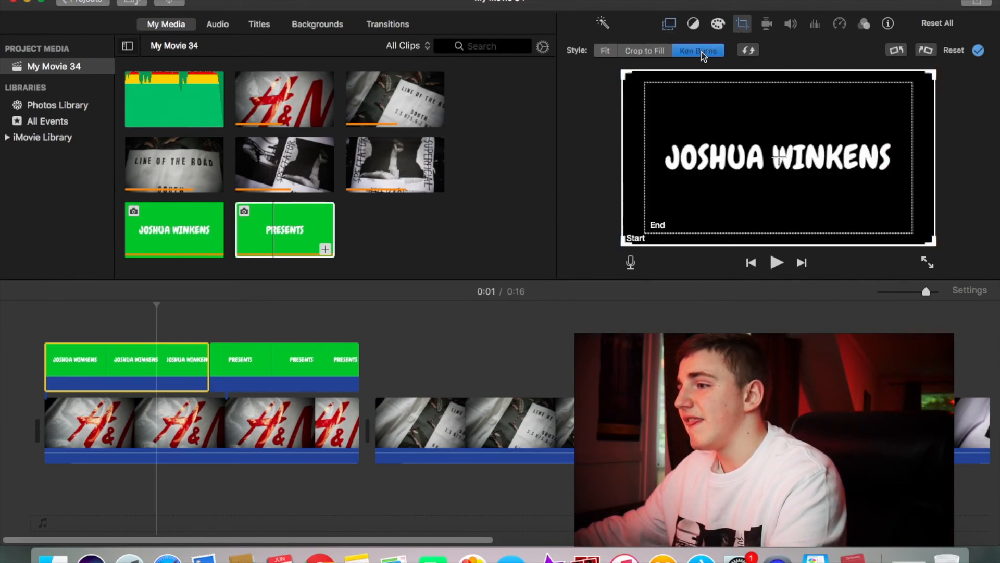
left_click(605, 51)
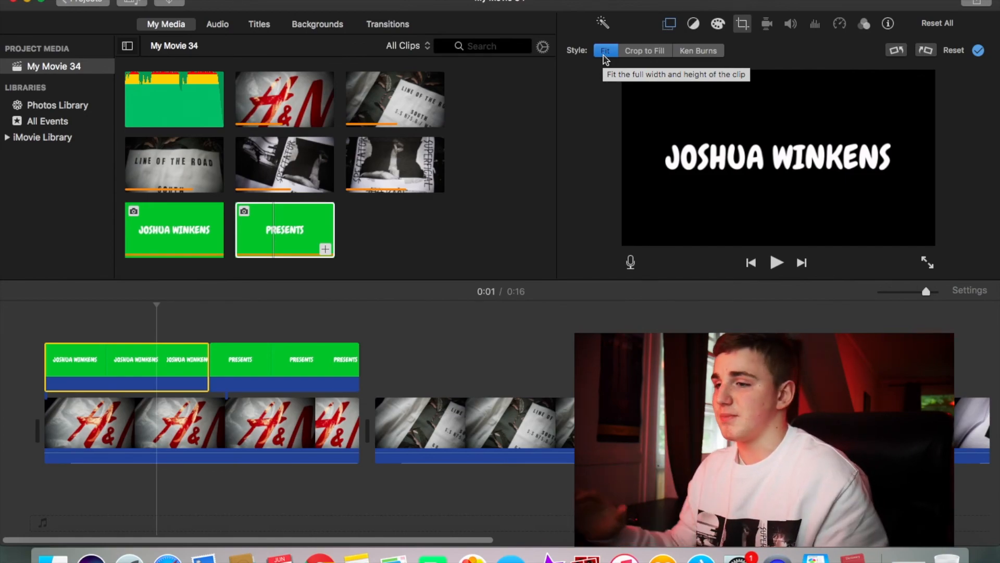
- Set the PRESENTS title's crop style to Fit and its overlay mode to Green/Blue Screen
left_click(290, 358)
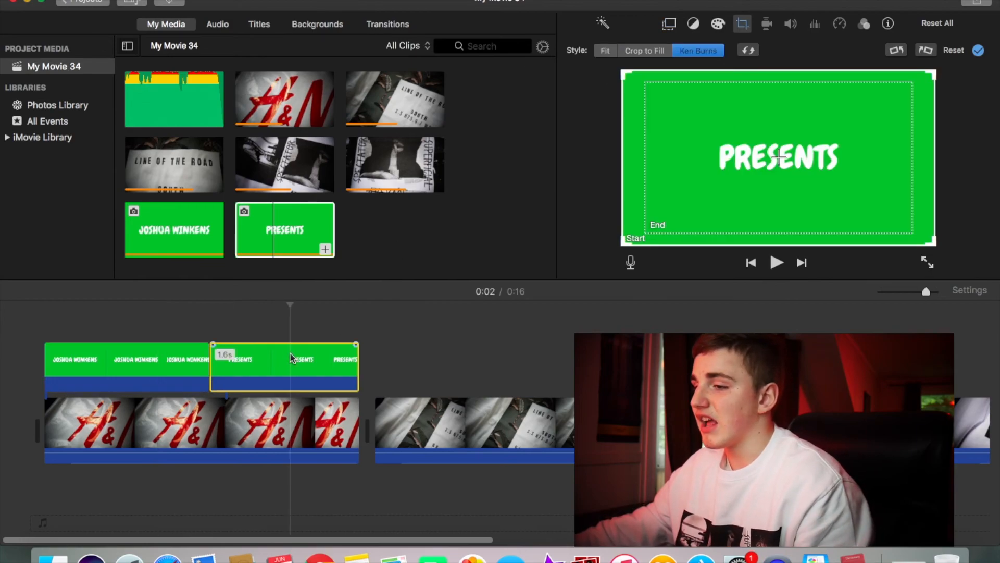
left_click(606, 52)
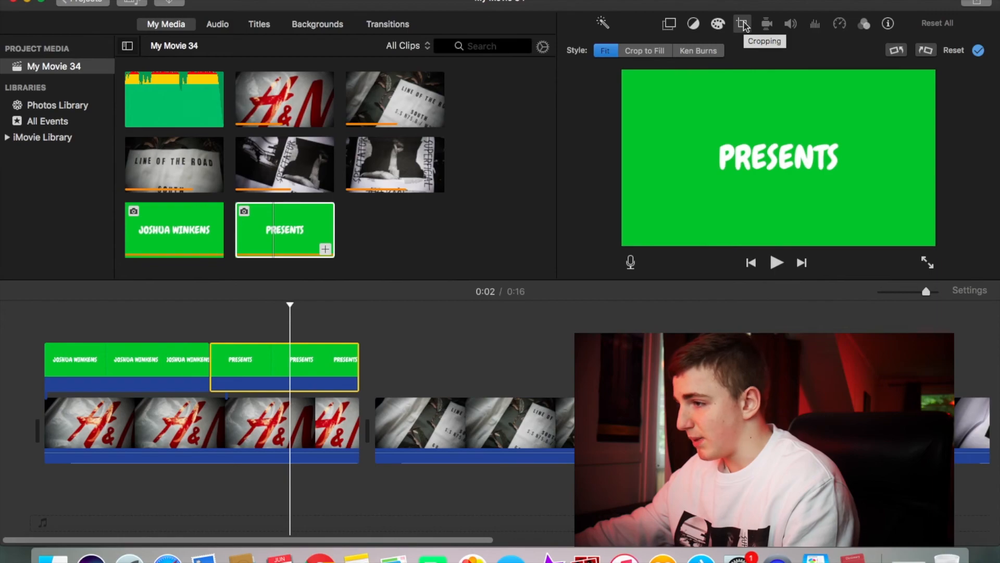
left_click(671, 25)
left_click(640, 52)
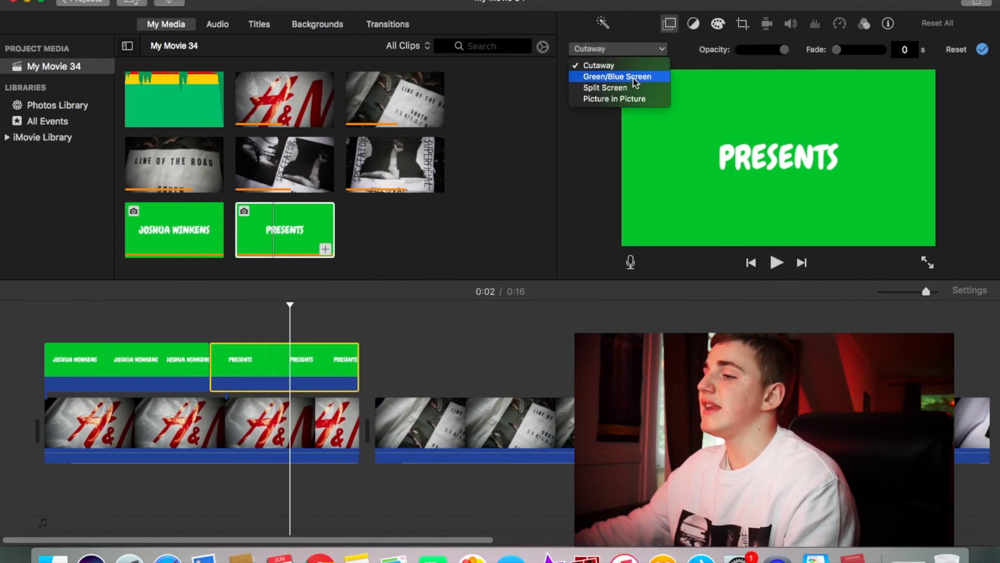
left_click(634, 78)
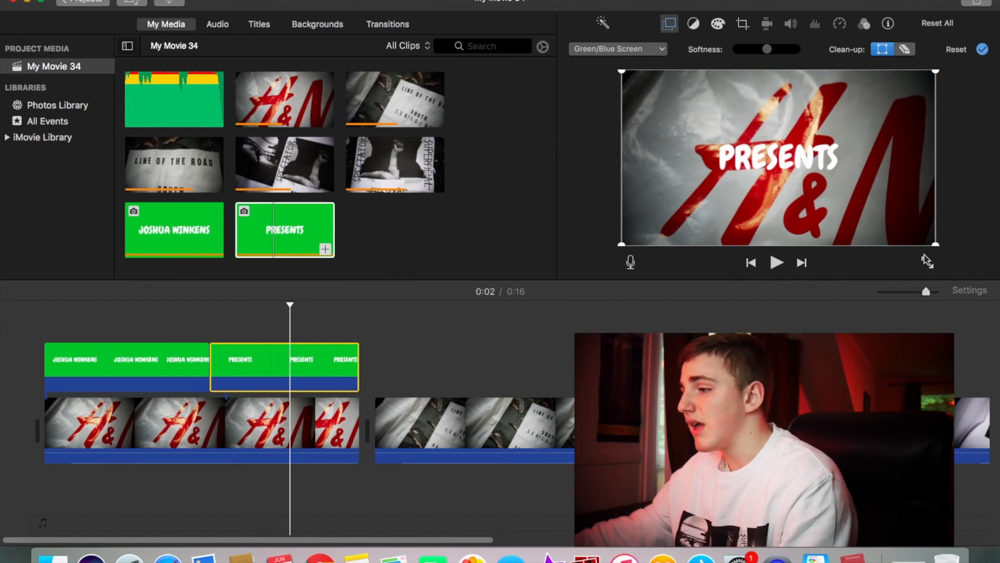
- Preview the opening titles in full screen from near the start, return to the editor and stop playback
left_click(927, 262)
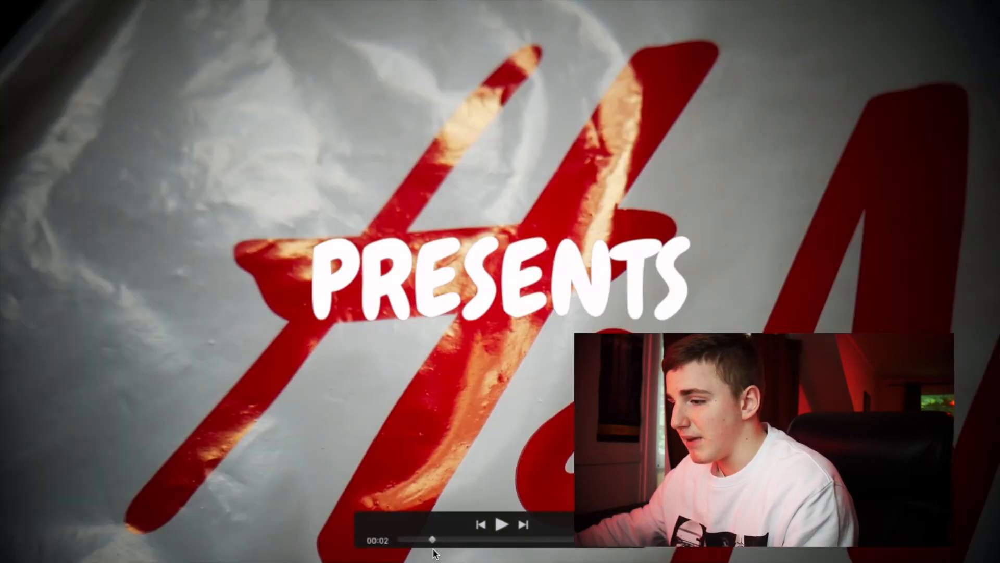
left_click(412, 540)
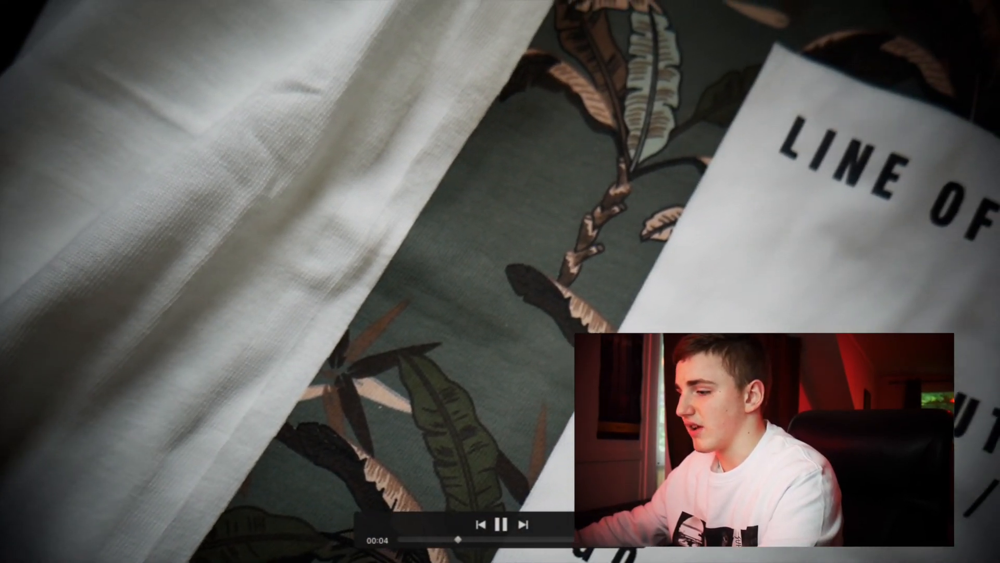
key("Escape")
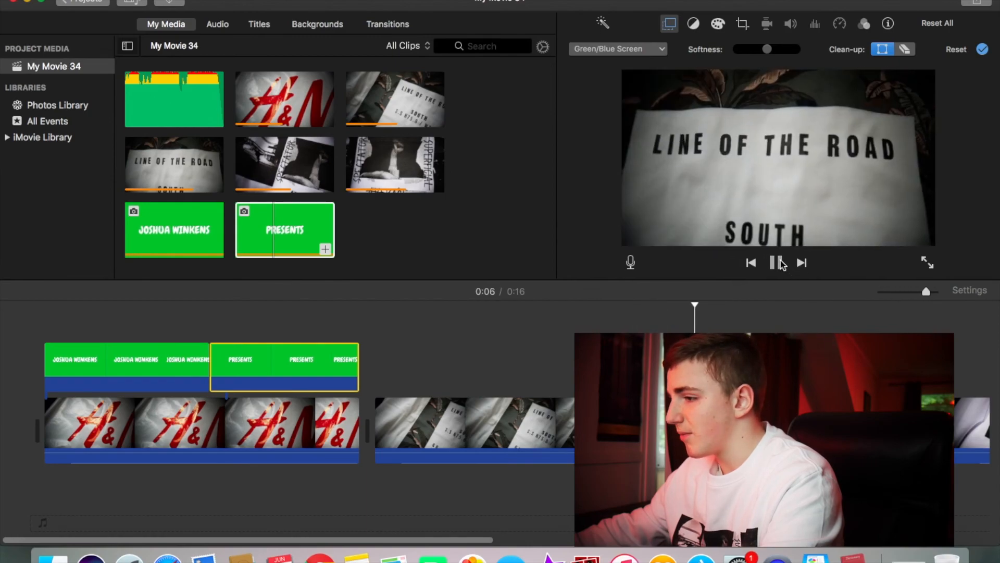
key("space")
- Import the H&M logo PNG from the Desktop into the project media
left_click(337, 143)
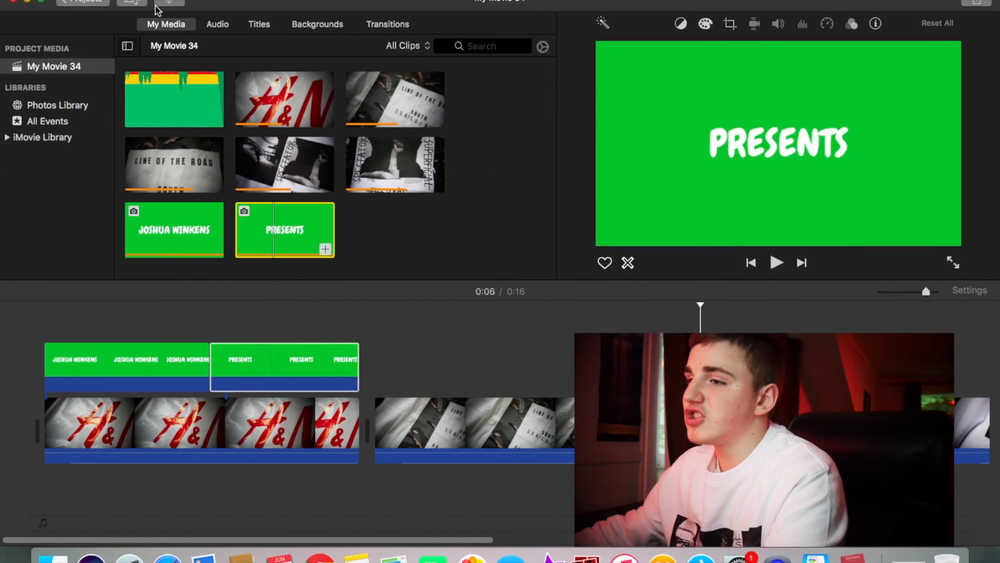
left_click(172, 4)
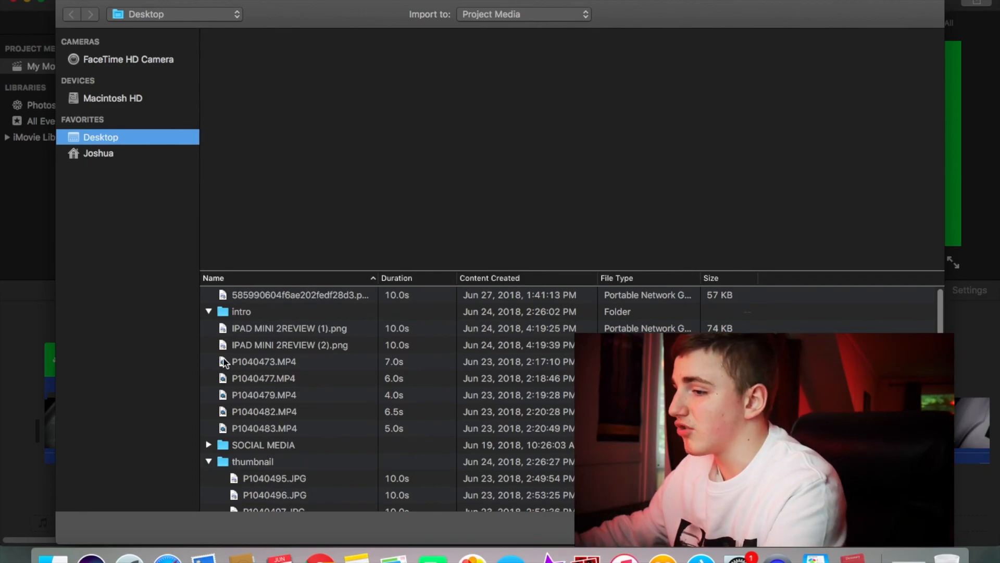
left_click(290, 290)
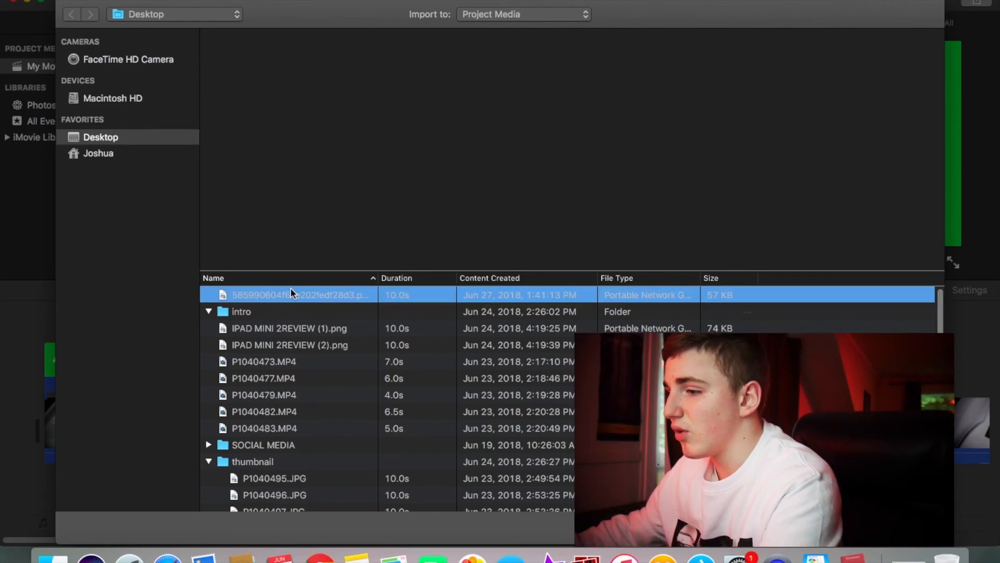
left_click(291, 290)
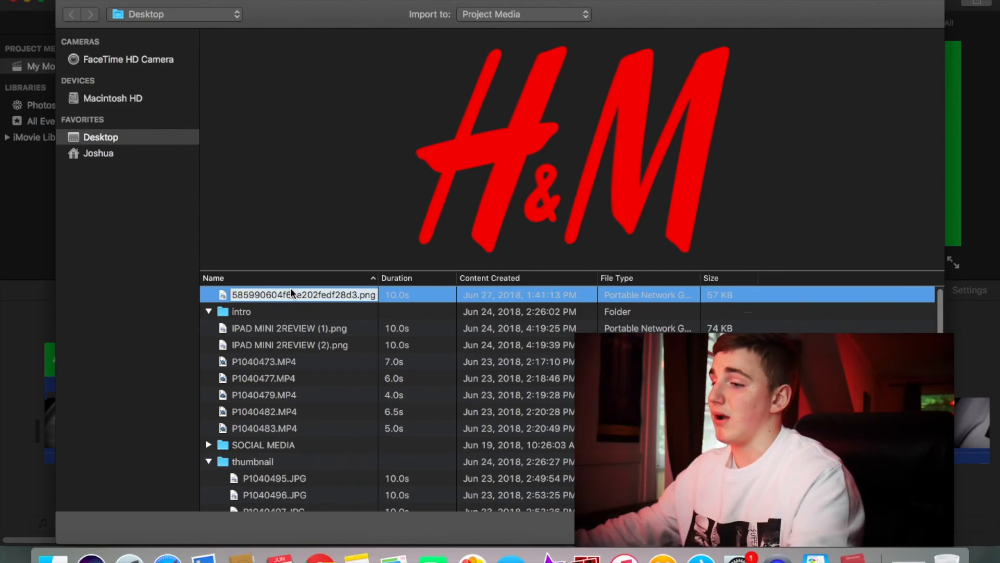
key("Return")
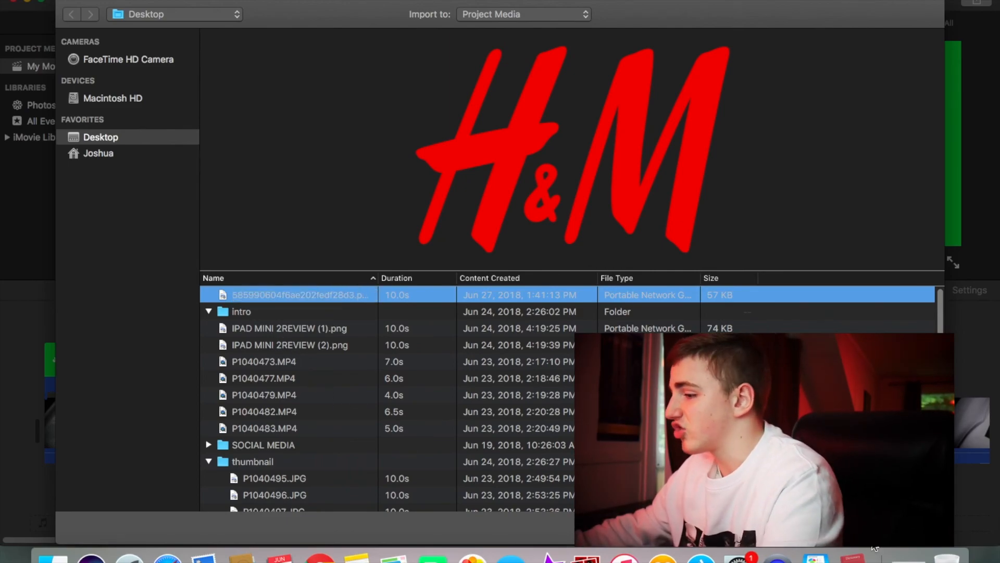
key("Return")
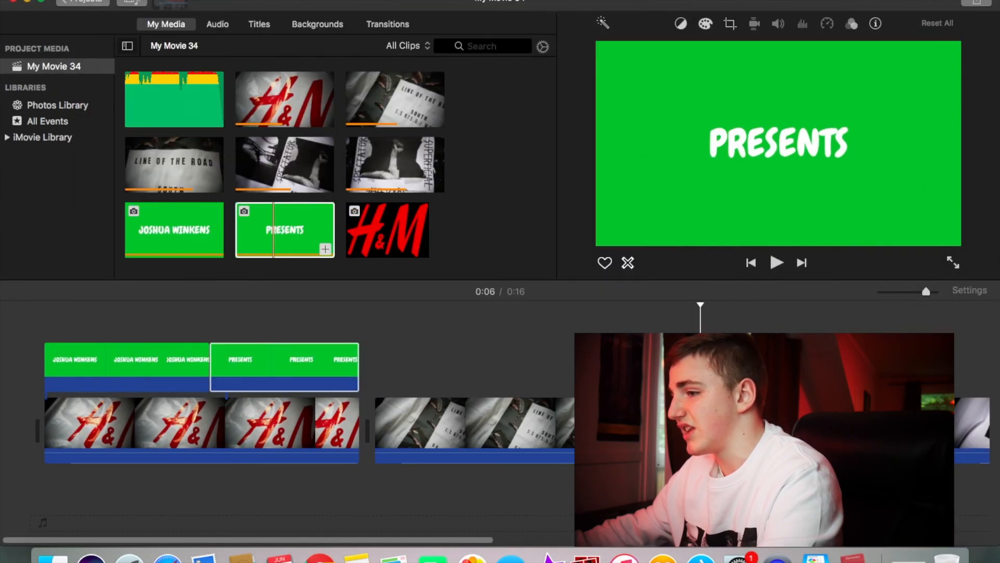
- Place the H&M logo image above the second timeline clip, aligned with that clip's start
left_click(273, 240)
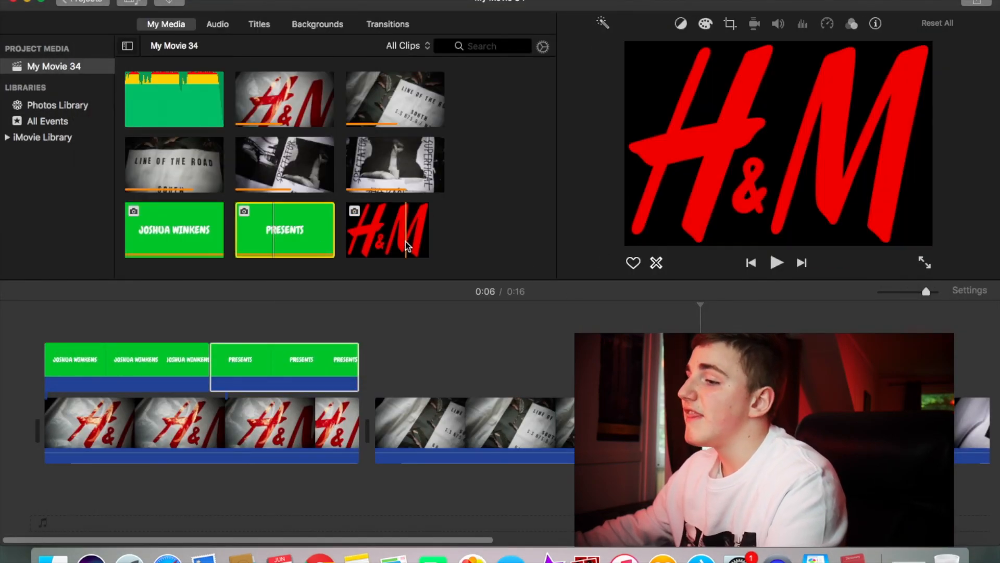
left_click_drag(406, 247, 377, 356)
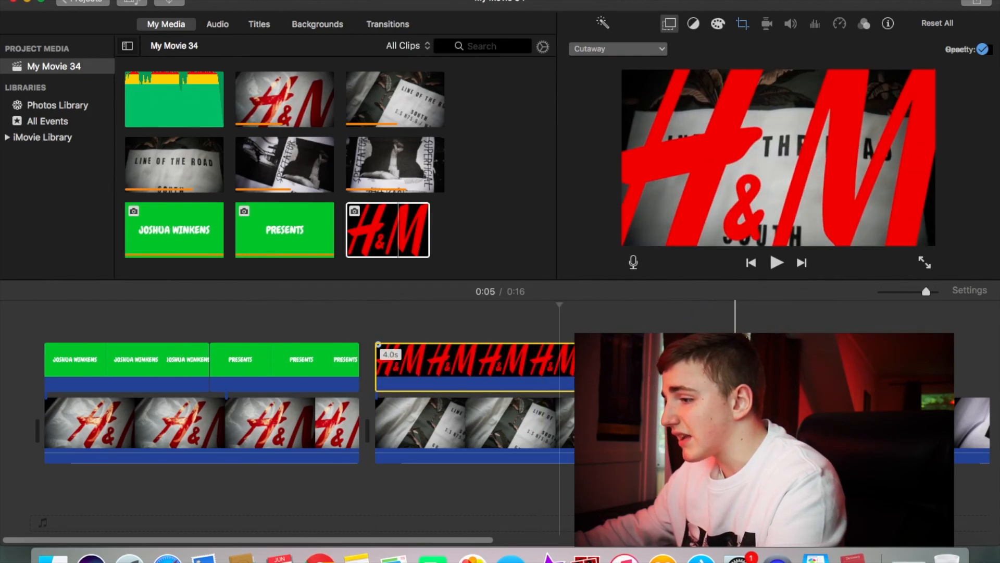
left_click(526, 313)
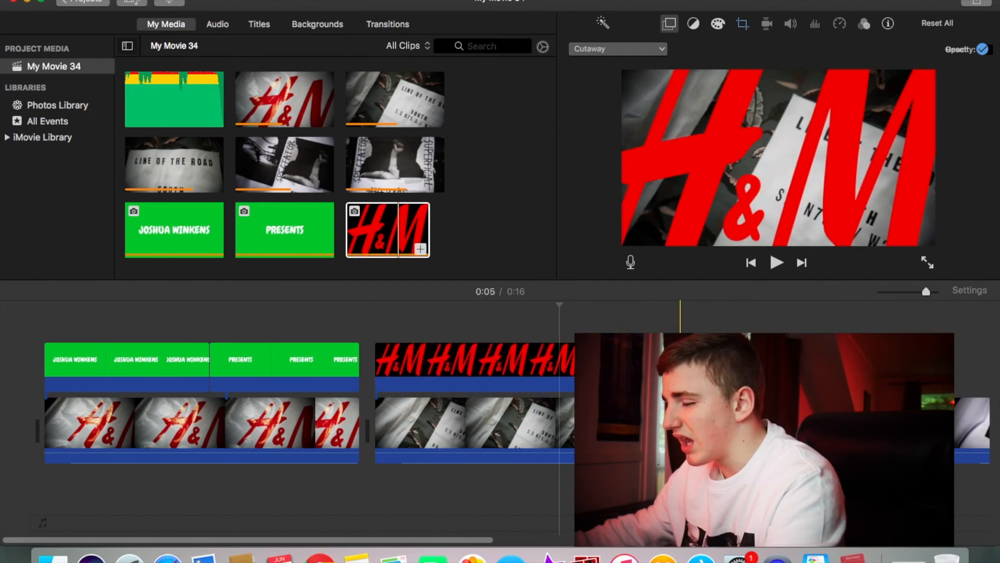
- Crop the H&M logo to Fit, make it a Picture in Picture overlay, and centre it enlarged to about half the frame width
left_click(500, 364)
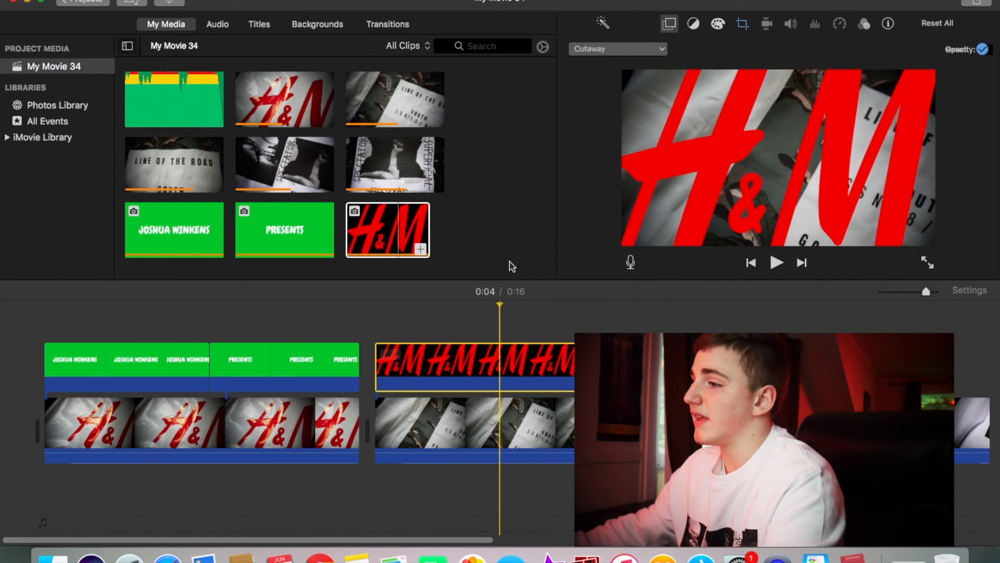
left_click(742, 24)
left_click(605, 51)
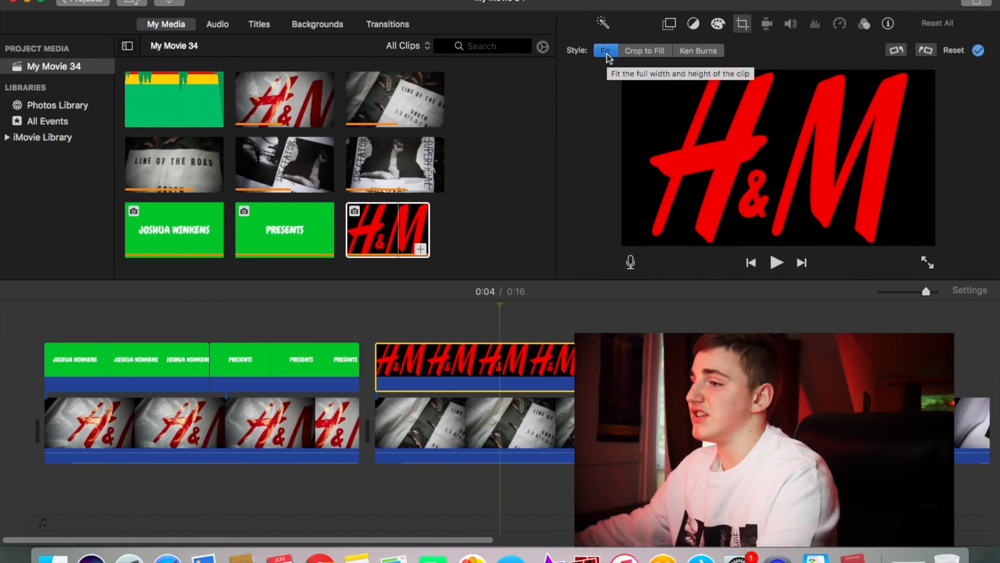
left_click(667, 25)
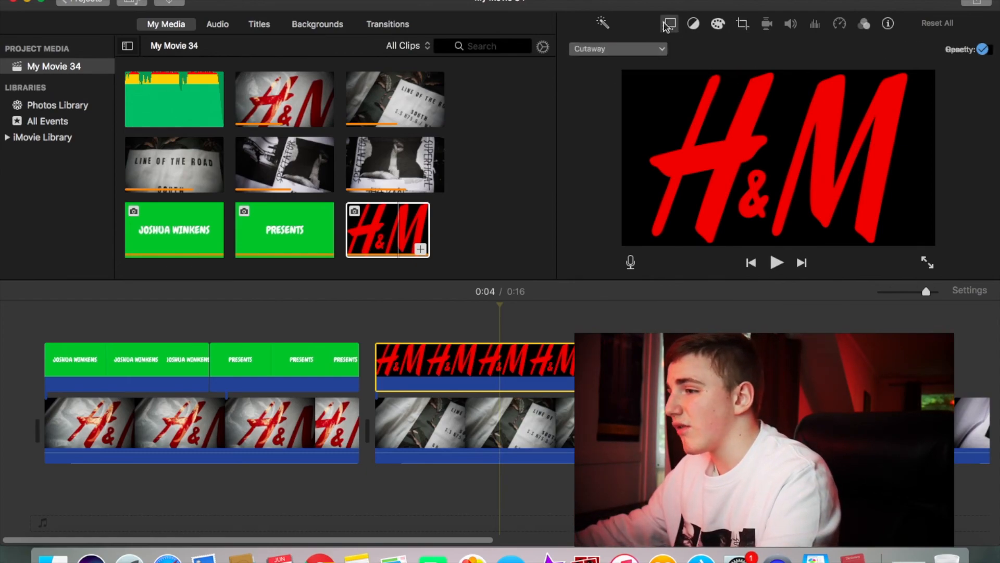
left_click(630, 49)
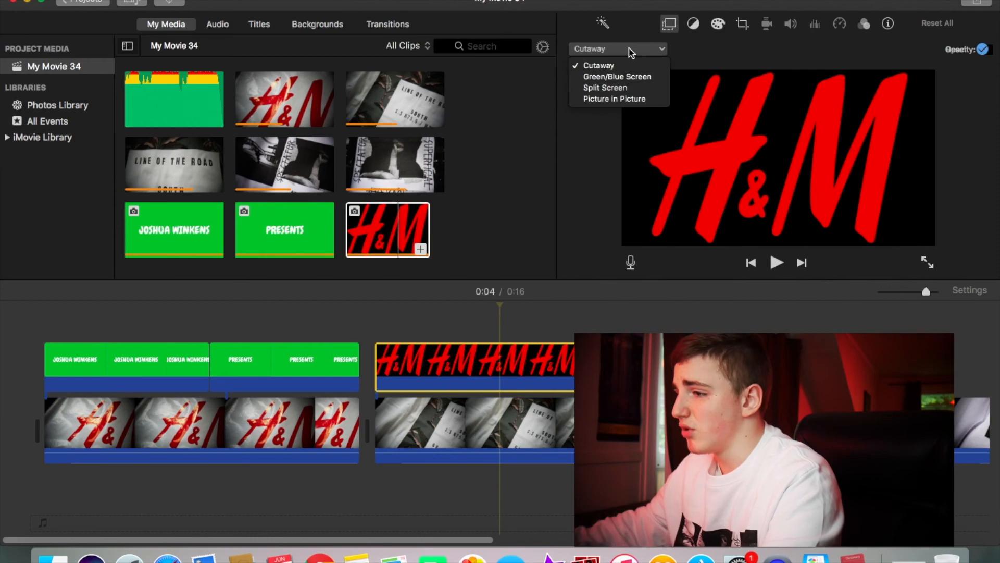
left_click(611, 99)
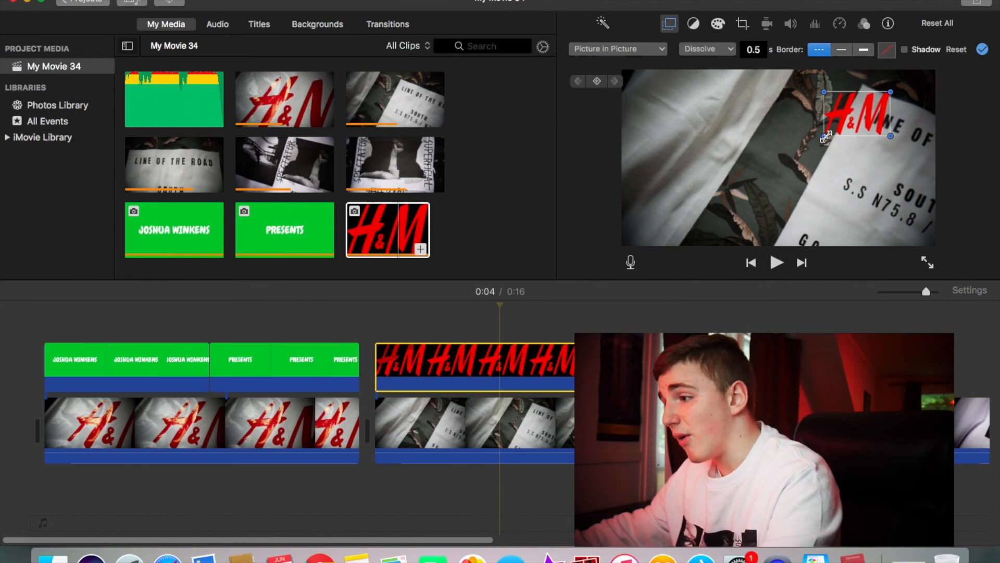
left_click_drag(826, 136, 720, 207)
left_click_drag(847, 163, 821, 171)
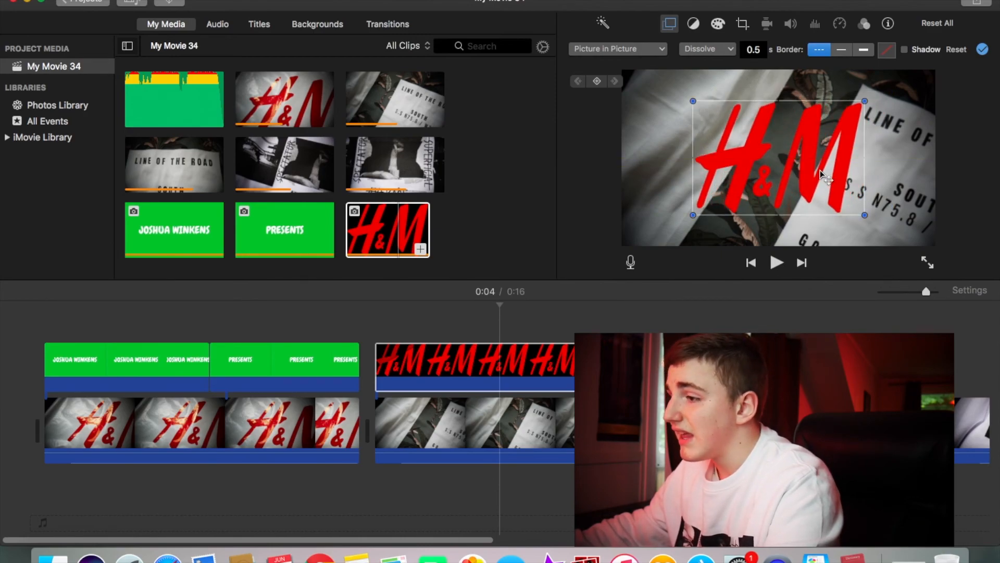
- Play the intro from the beginning through the H&M logo overlay and stop playback
left_click(44, 321)
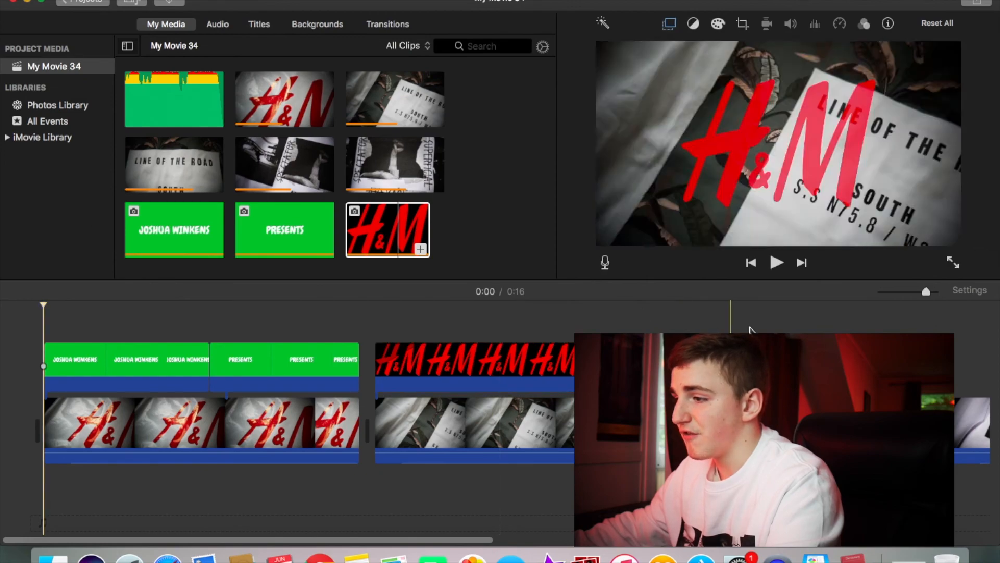
left_click(773, 266)
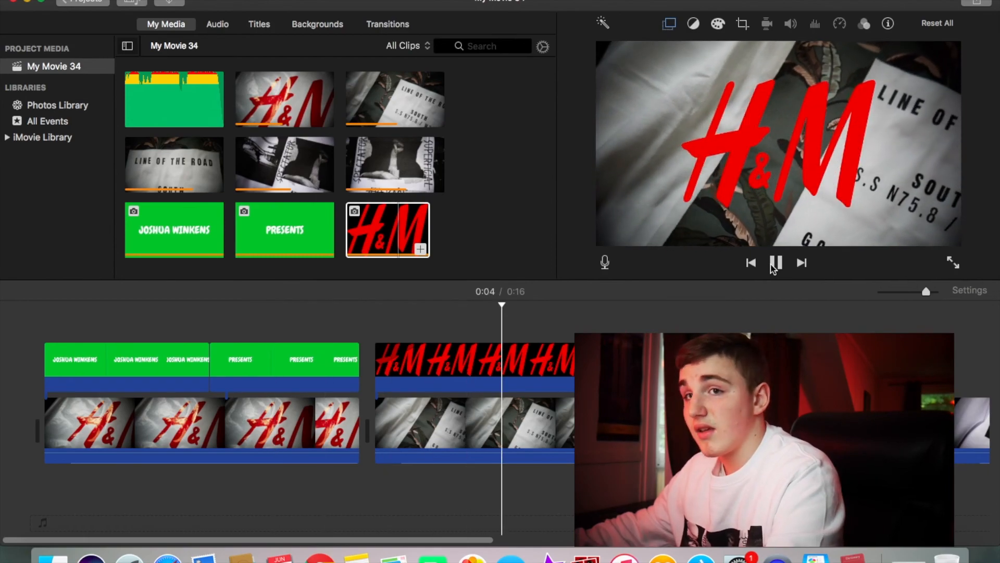
left_click(772, 266)
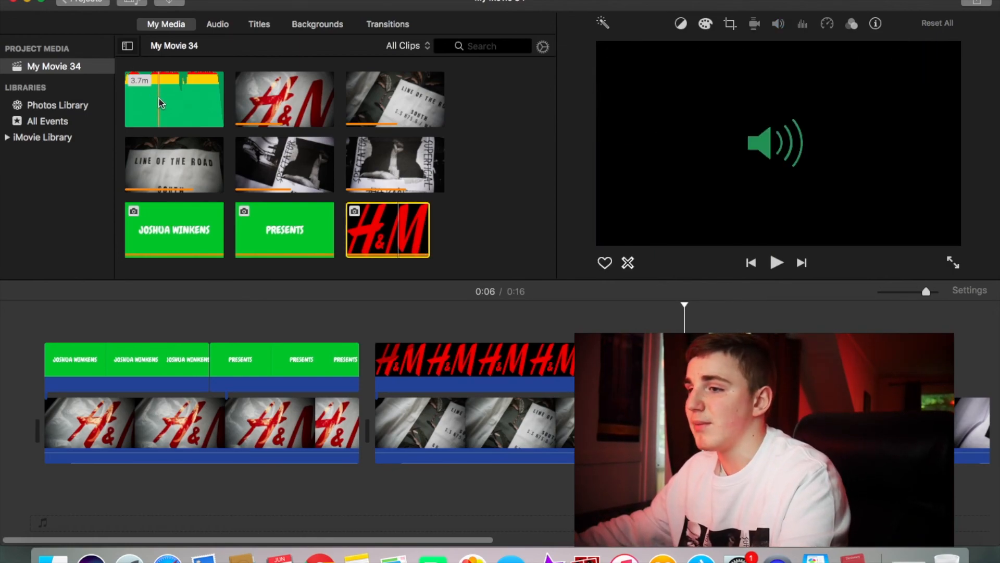
- Add the Loudness Clarity music track beneath the clips from the start of the movie and trim a little off its beginning
left_click_drag(159, 103, 31, 506)
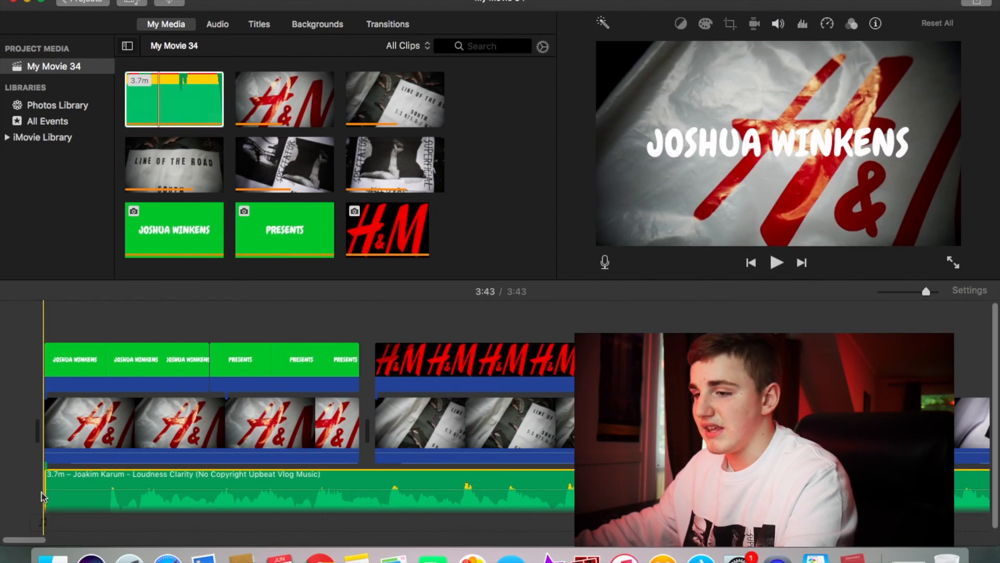
left_click_drag(46, 496, 82, 494)
left_click_drag(908, 293, 890, 292)
scroll(287, 417, "left", 3)
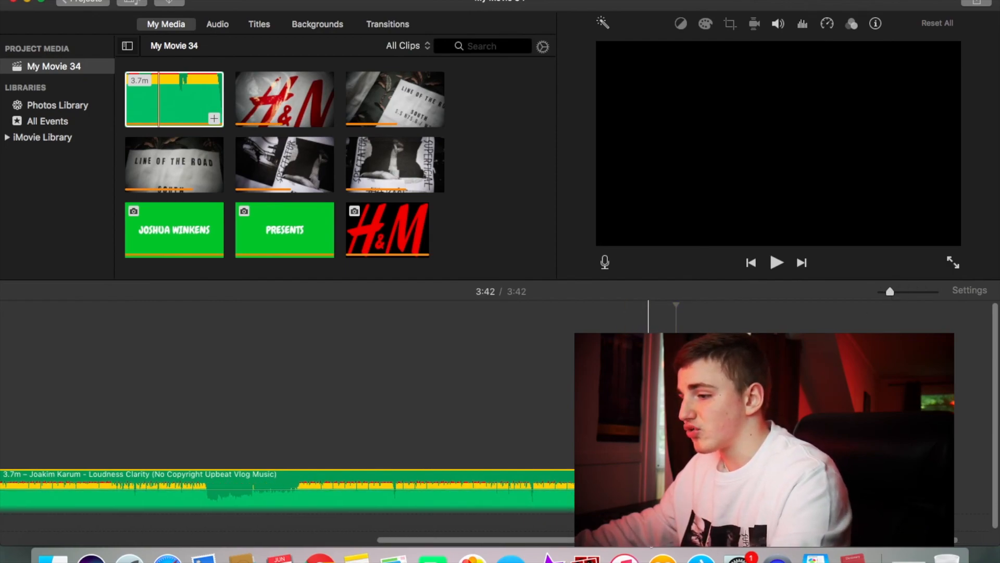
scroll(313, 495, "left", 10)
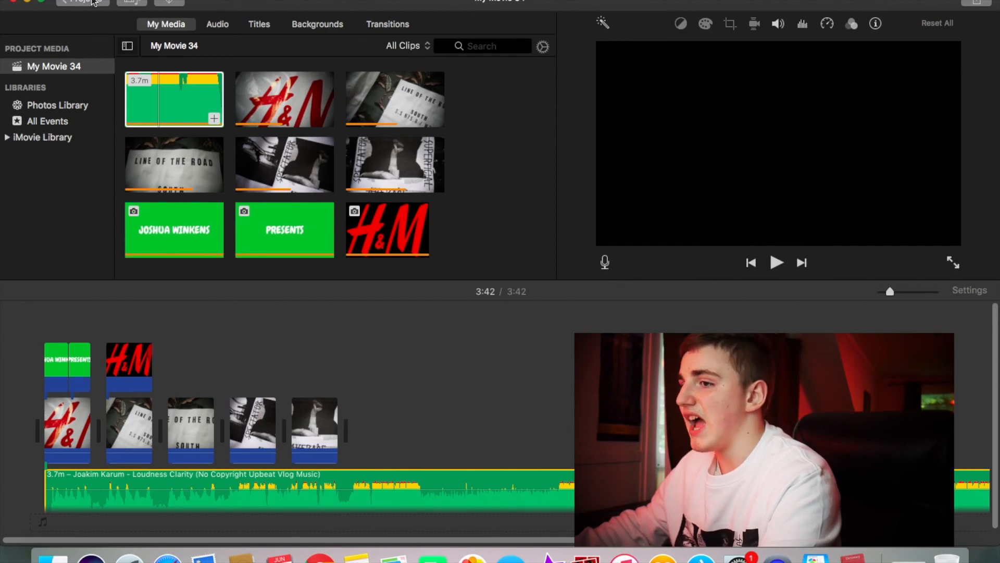
- Leave the current movie and open the My Movie 33 project for editing
left_click(93, 2)
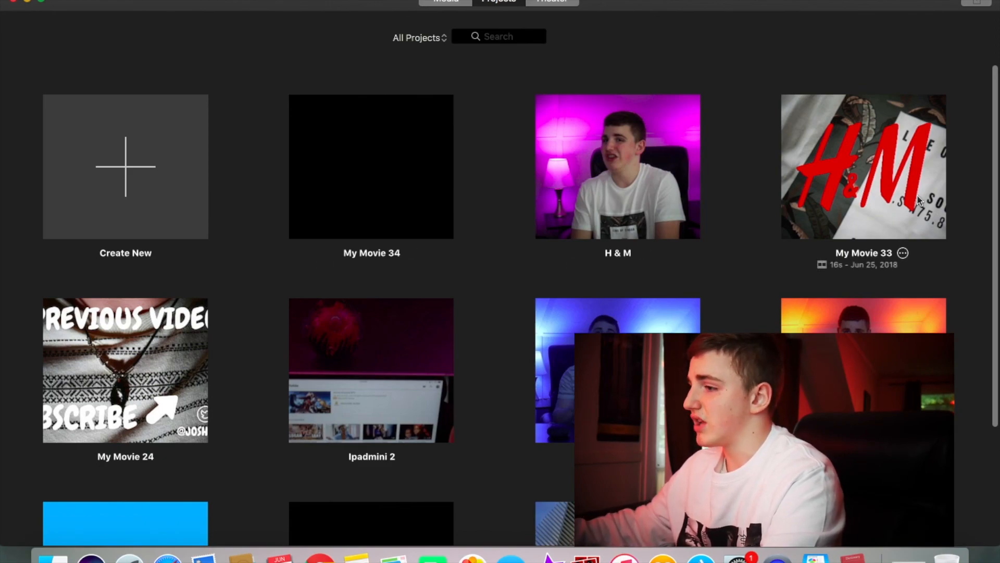
left_click(851, 185)
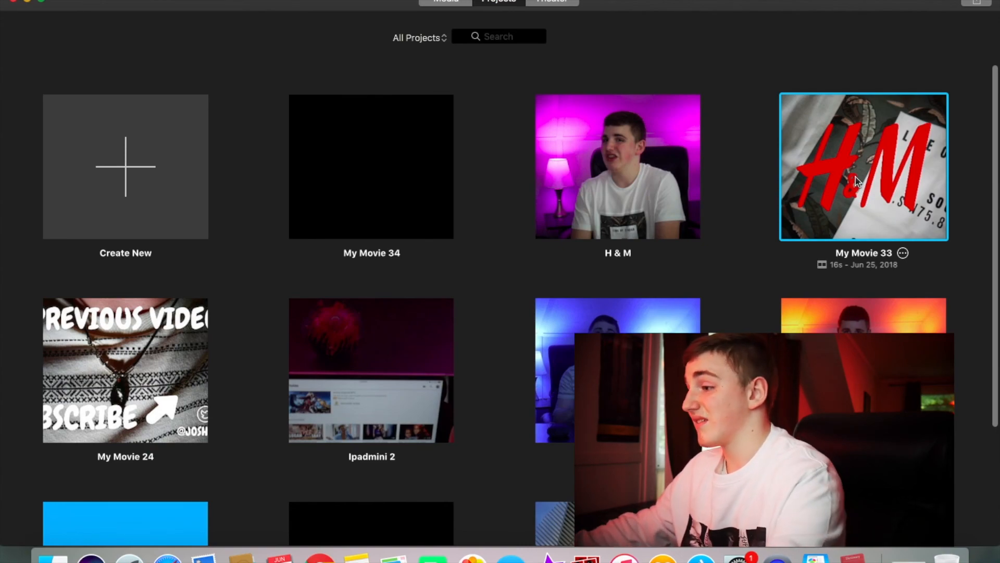
left_click(902, 253)
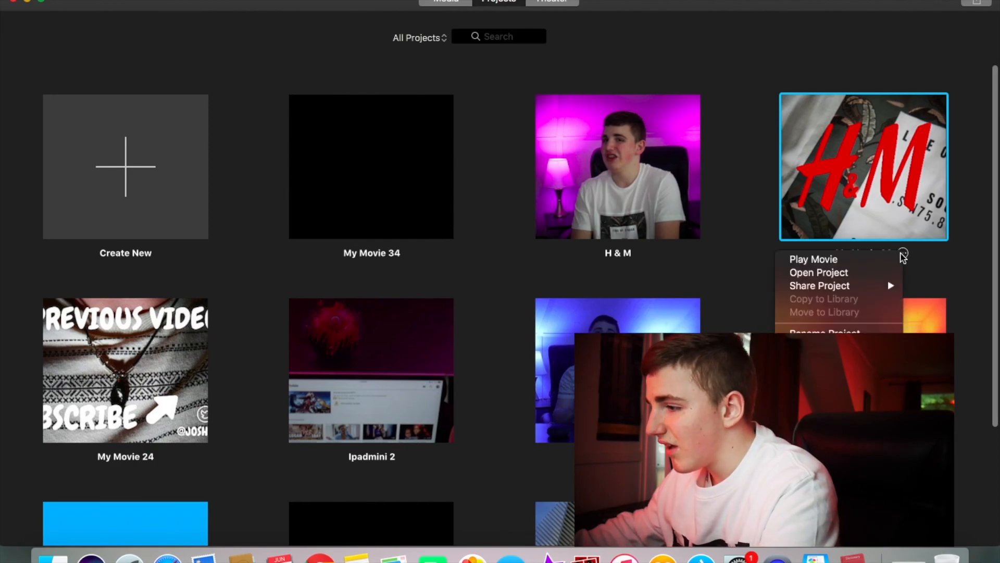
left_click(873, 272)
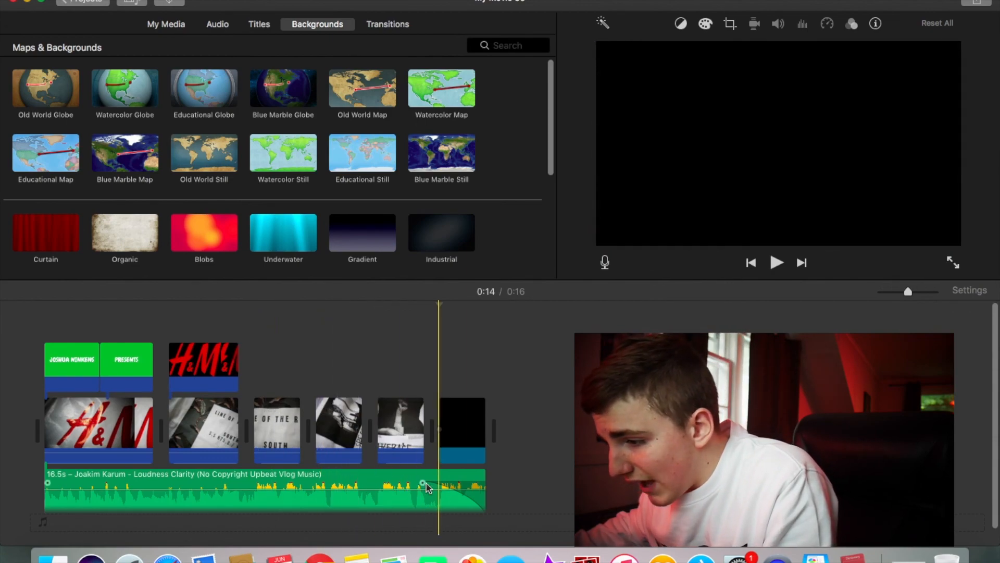
- Remove the music track's fade-out at its end, and recreate a long fade-out starting beneath the last shirt clip
left_click_drag(423, 482, 490, 477)
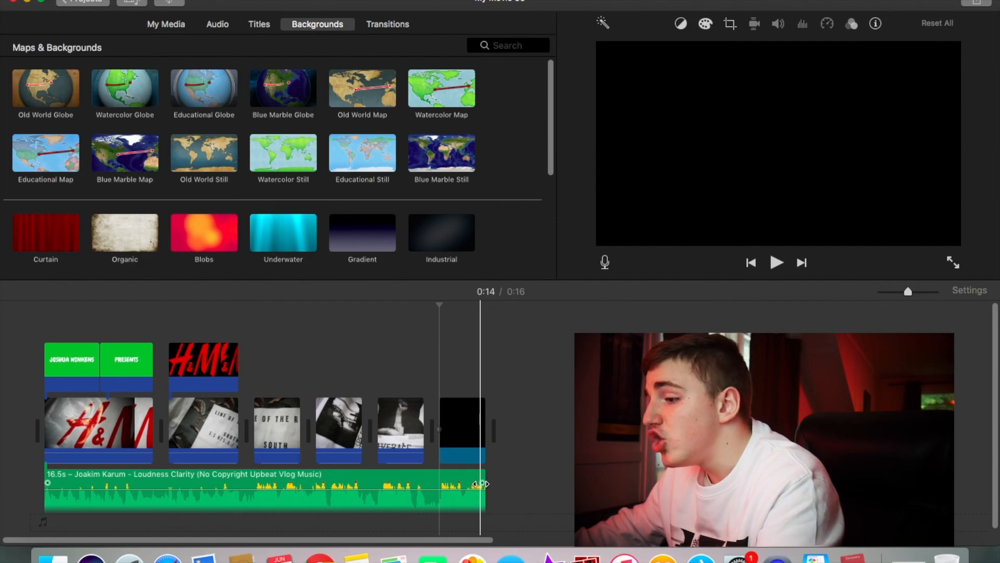
left_click_drag(479, 484, 397, 484)
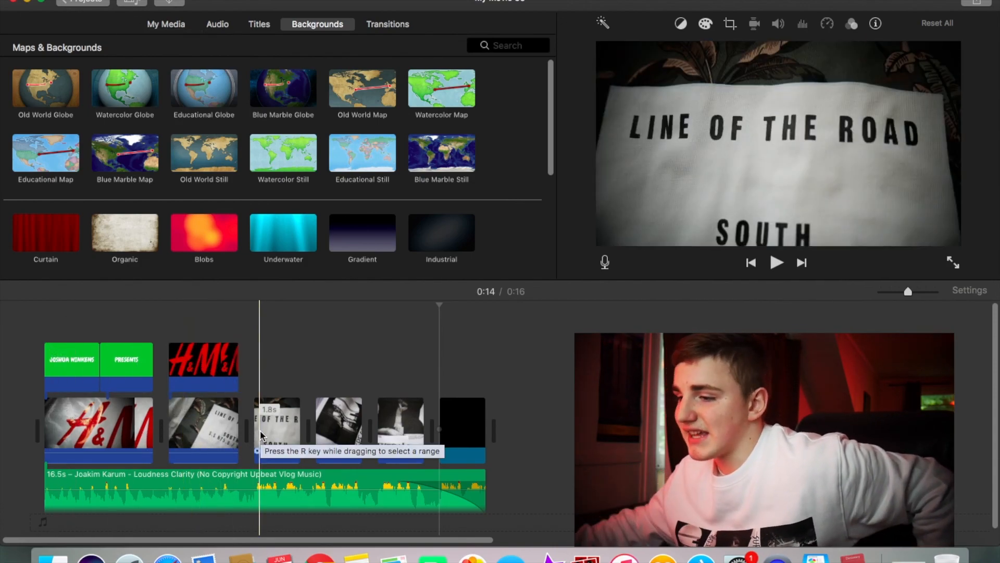
- Try stabilization amounts of 70% and 21% on the "LINE OF THE ROAD" clip, and set it to 77%
left_click(285, 443)
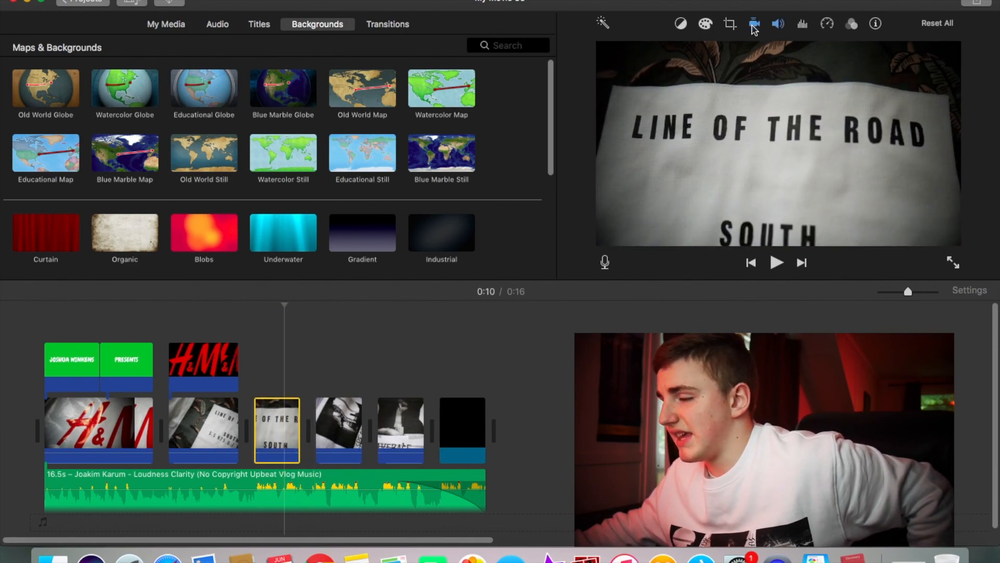
left_click(753, 27)
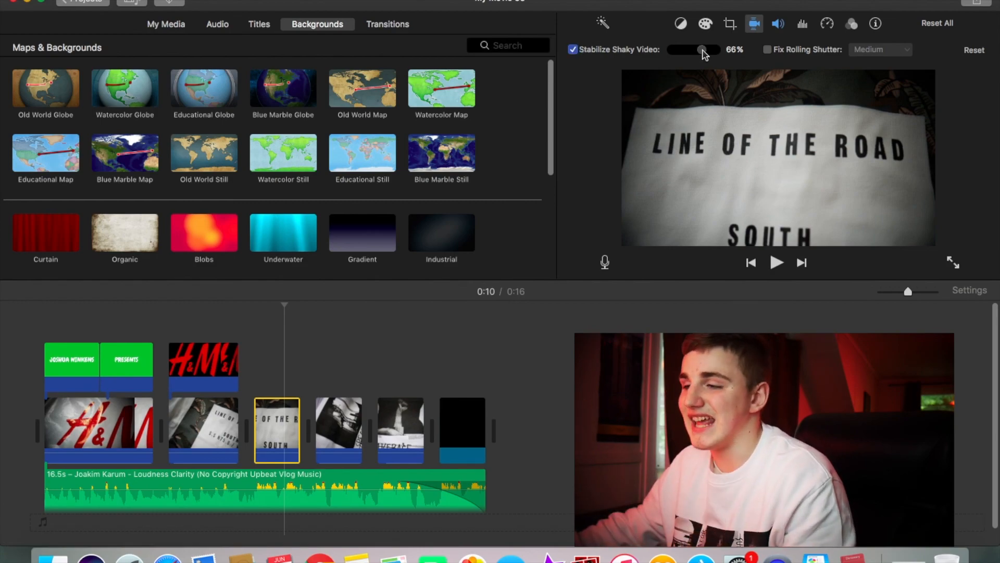
left_click_drag(706, 54, 709, 55)
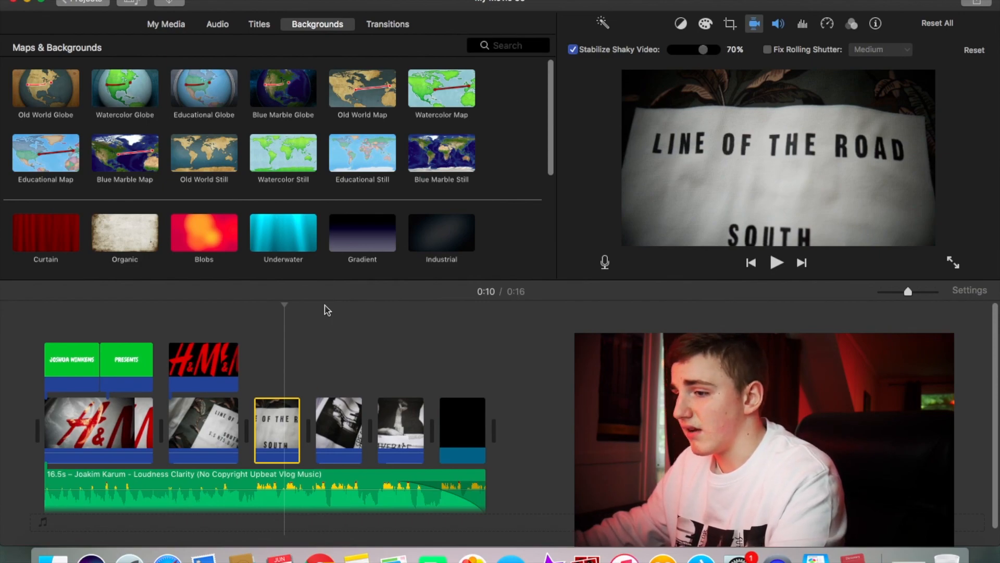
left_click(255, 334)
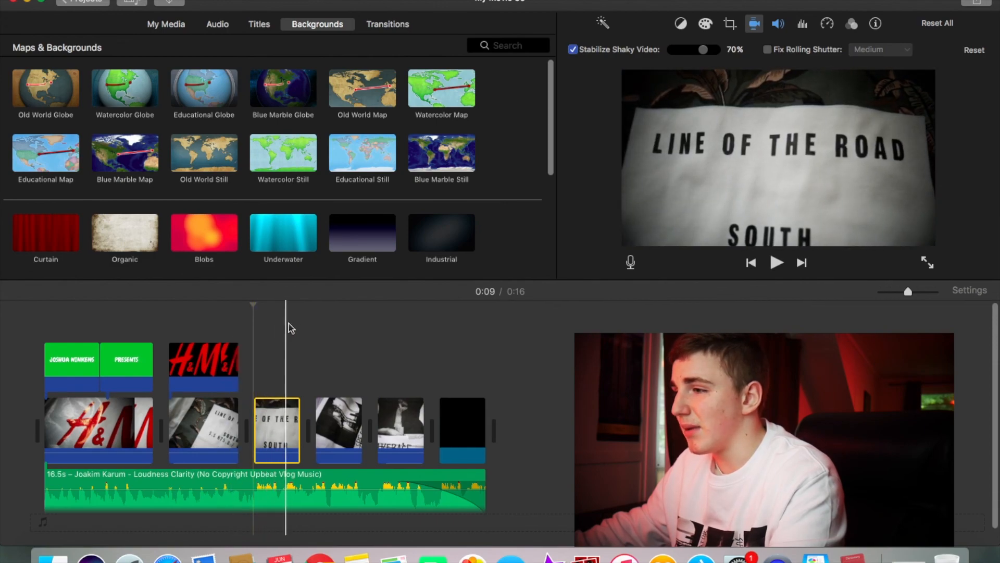
left_click(686, 54)
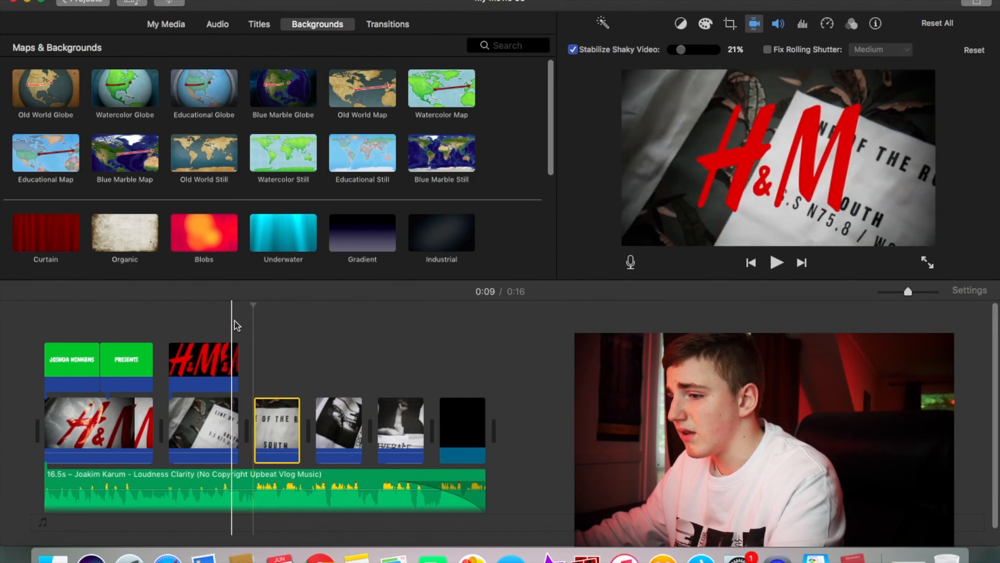
left_click(288, 331)
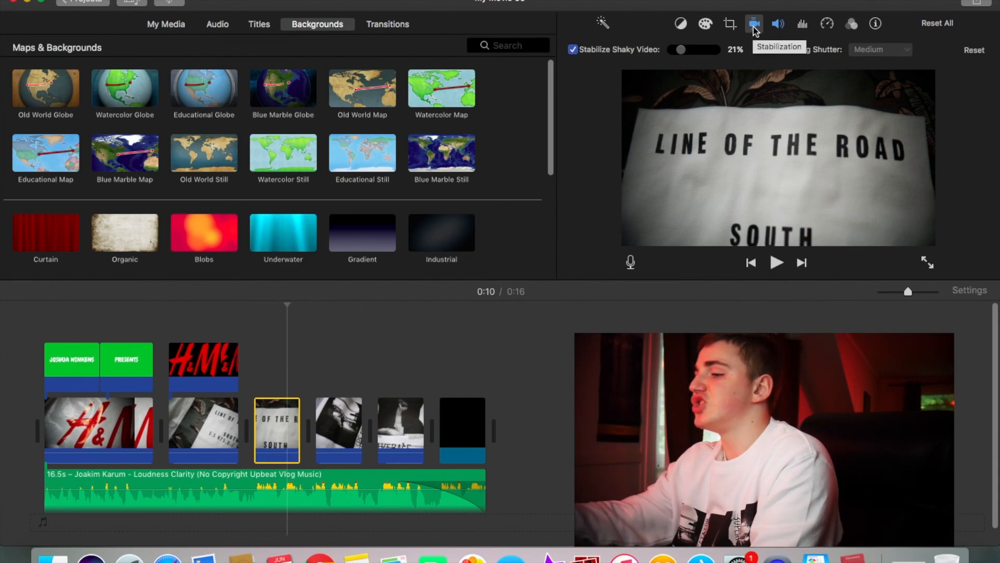
left_click(707, 50)
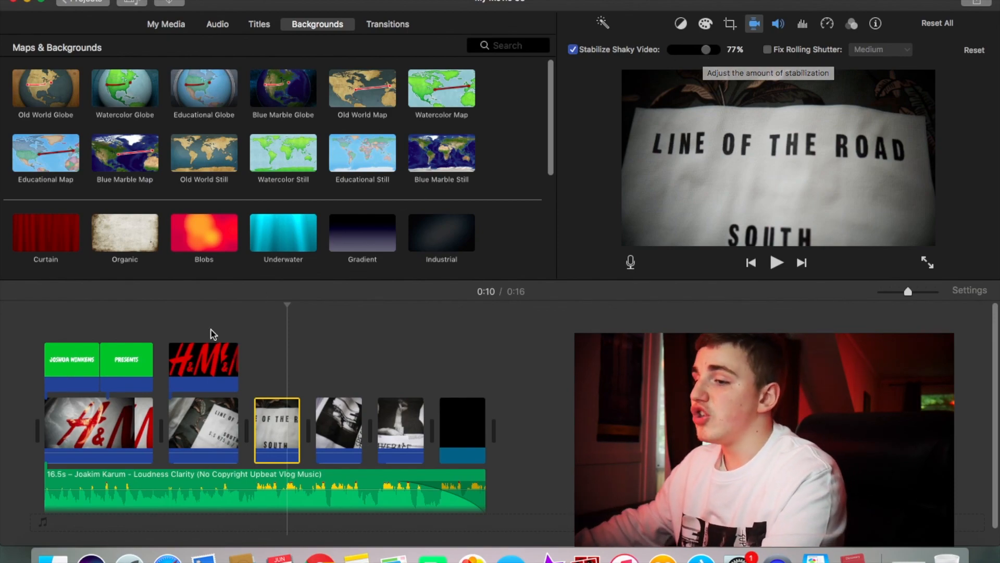
- Review the PRESENTS title's overlay and crop settings, and the crop style of the H&M logo overlay
left_click(129, 365)
left_click(671, 27)
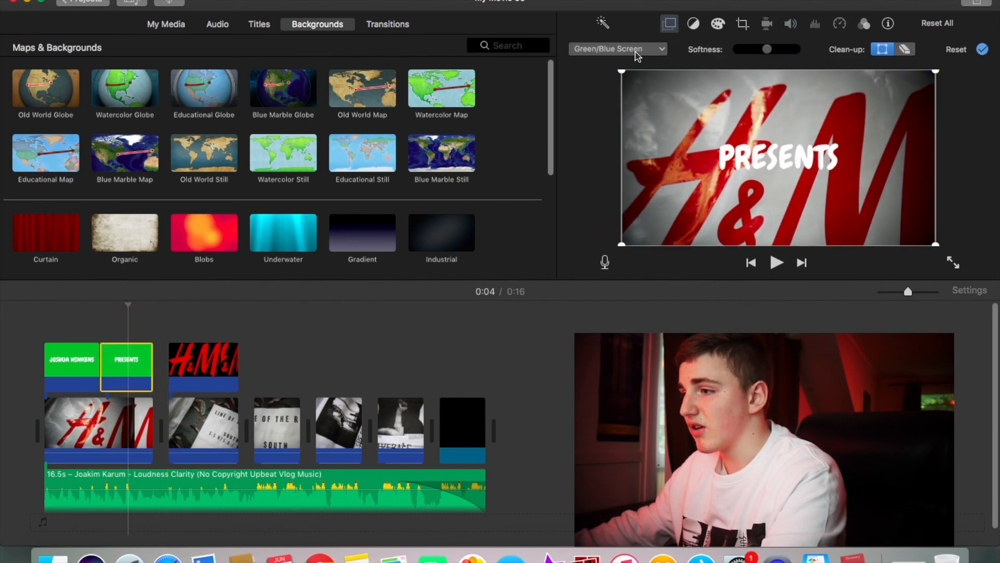
left_click(669, 27)
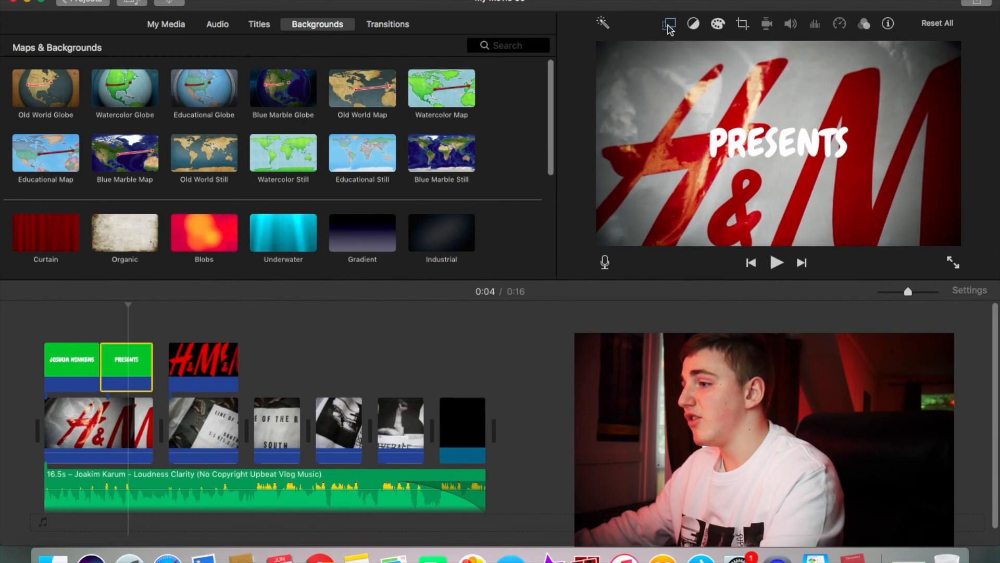
left_click(743, 24)
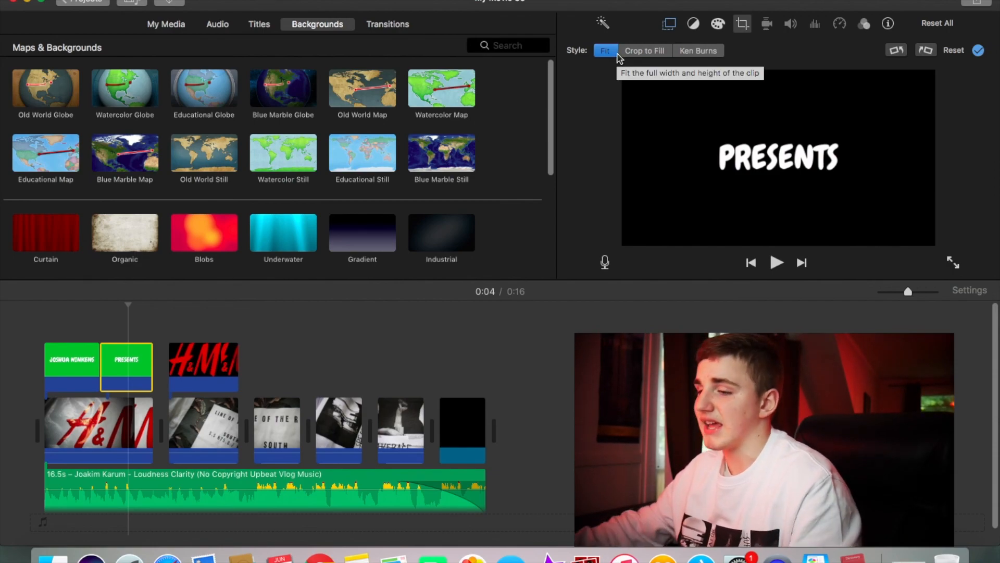
left_click(212, 365)
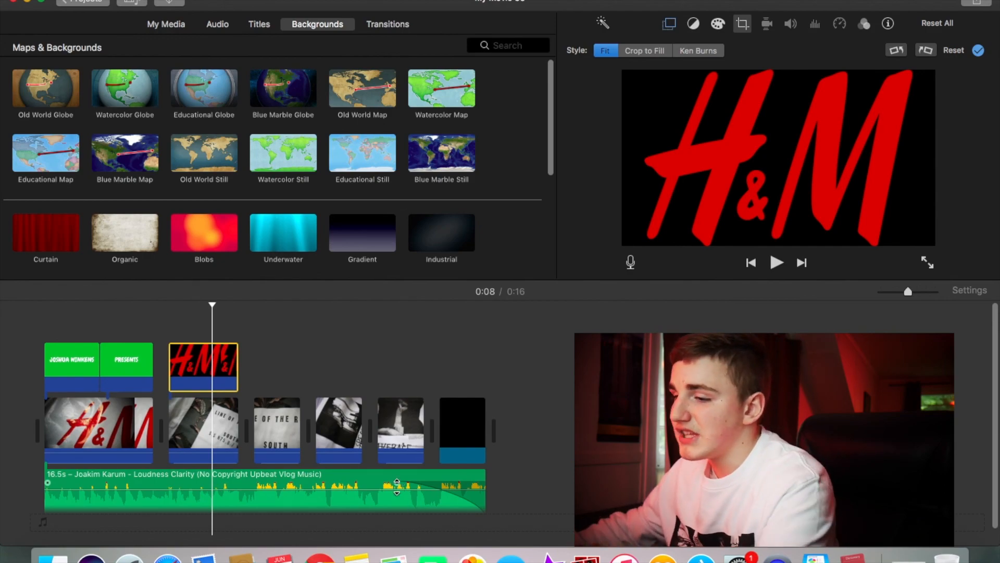
- Look at the editing commands available for the third and fourth timeline clips, including Detach Audio
left_click(281, 425)
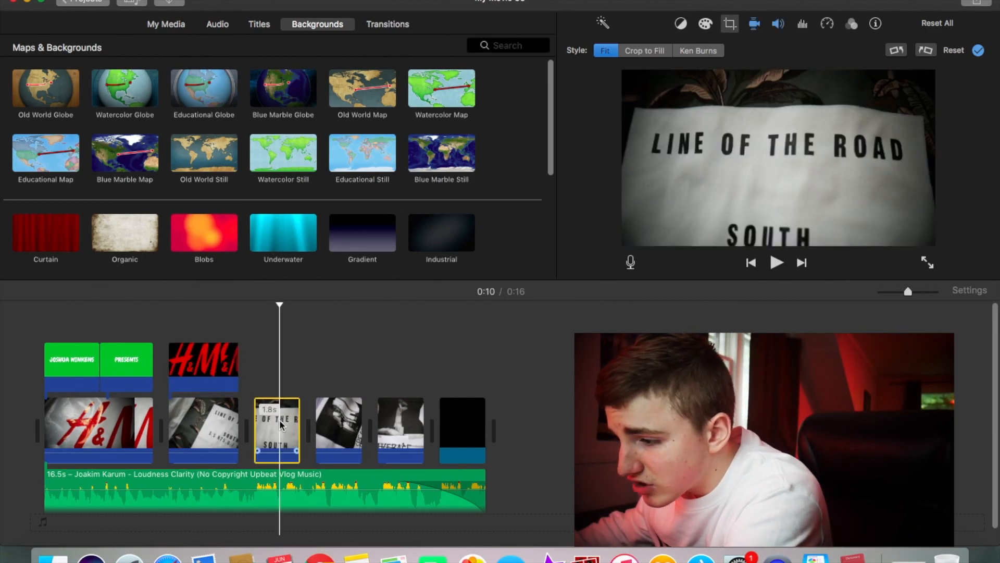
right_click(280, 425)
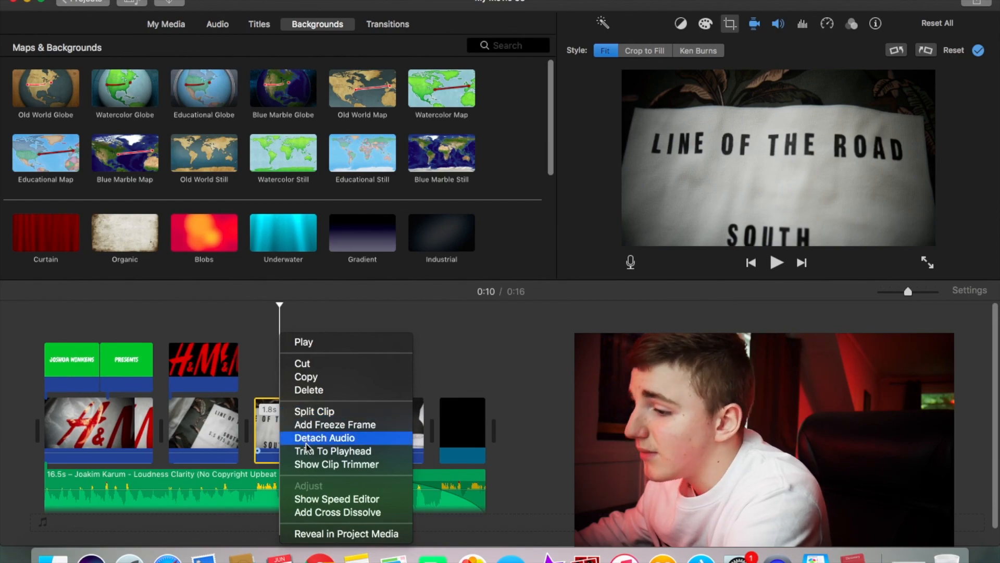
left_click(257, 375)
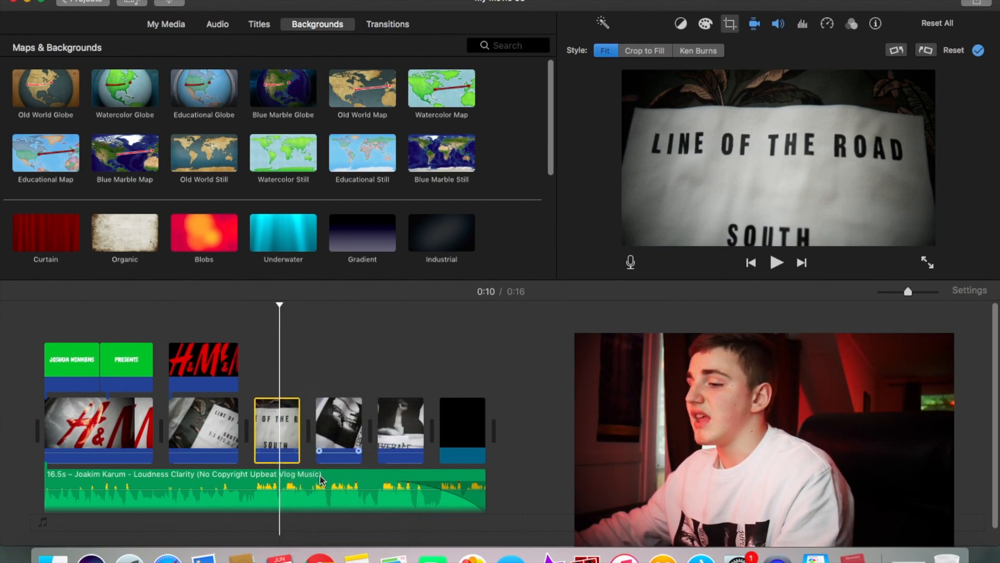
left_click(336, 420)
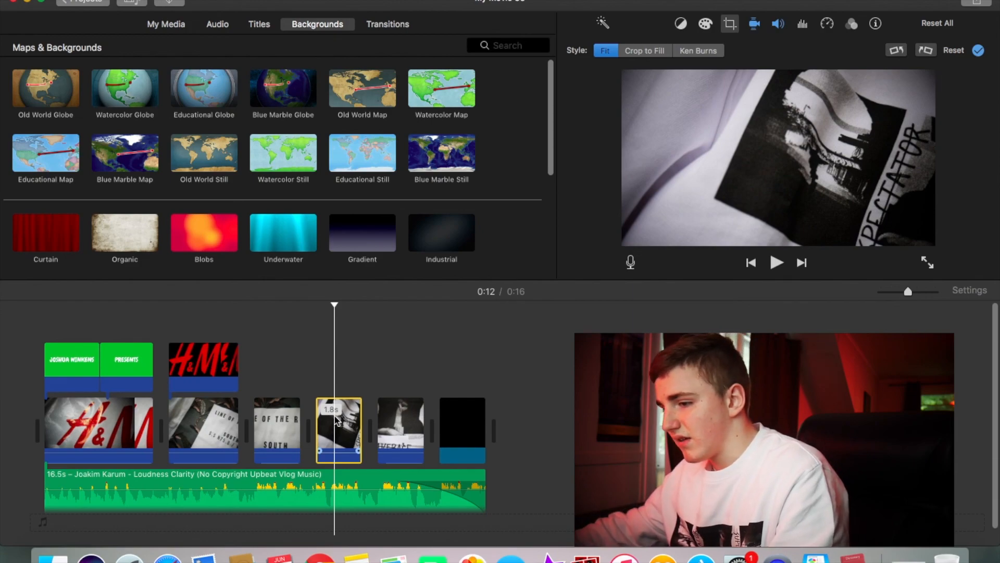
right_click(336, 420)
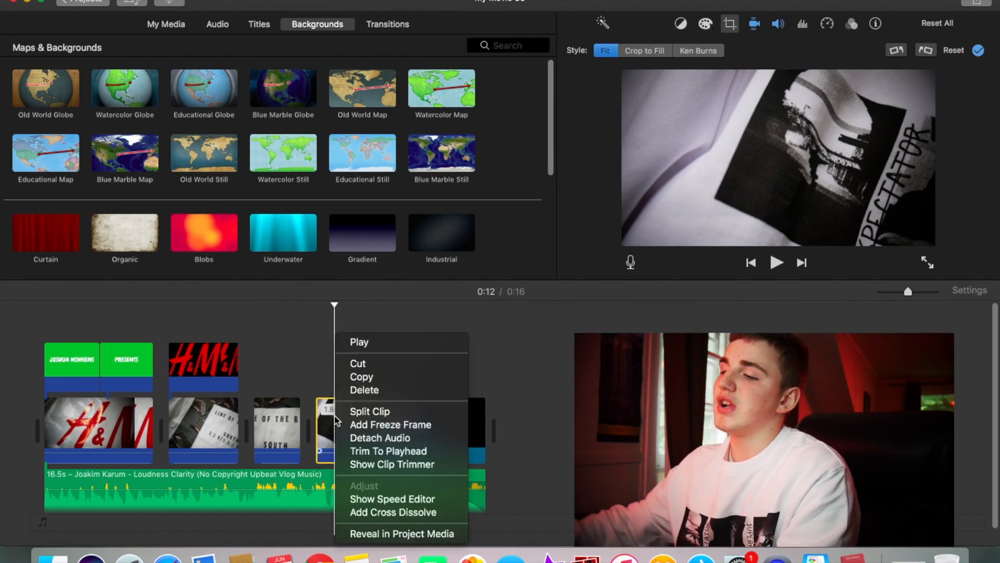